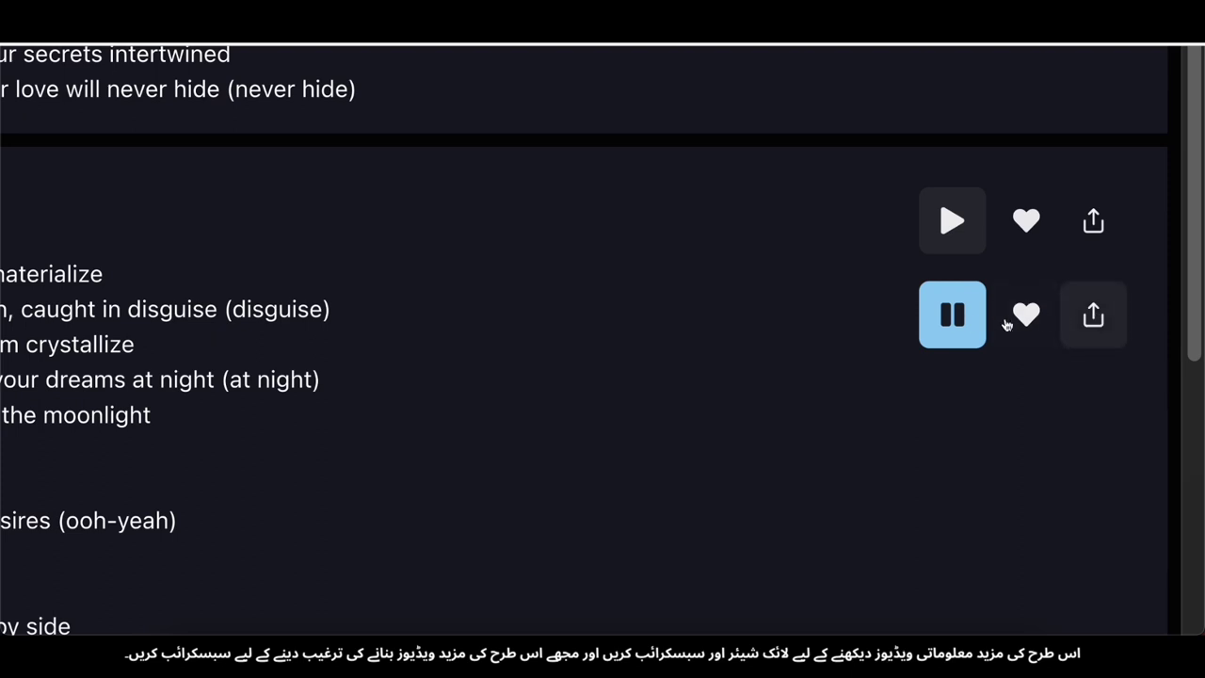
Download the video of the currently playing "pop atmospheric mysterious" song version
click(1090, 320)
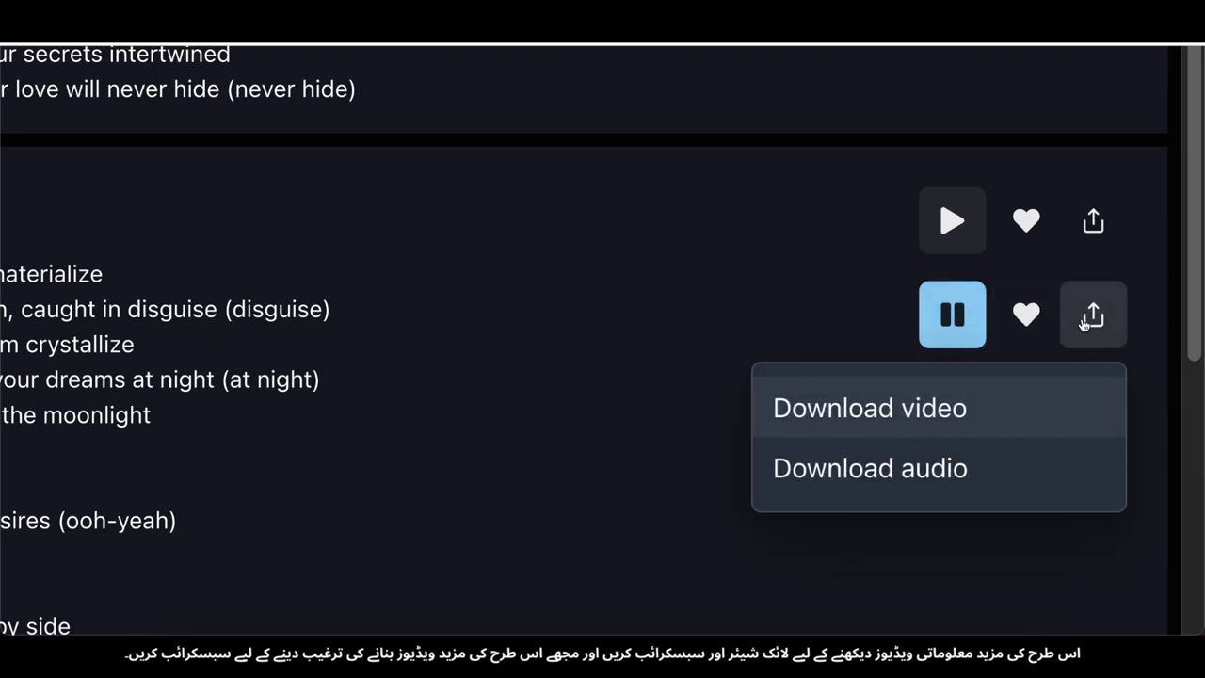
click(964, 412)
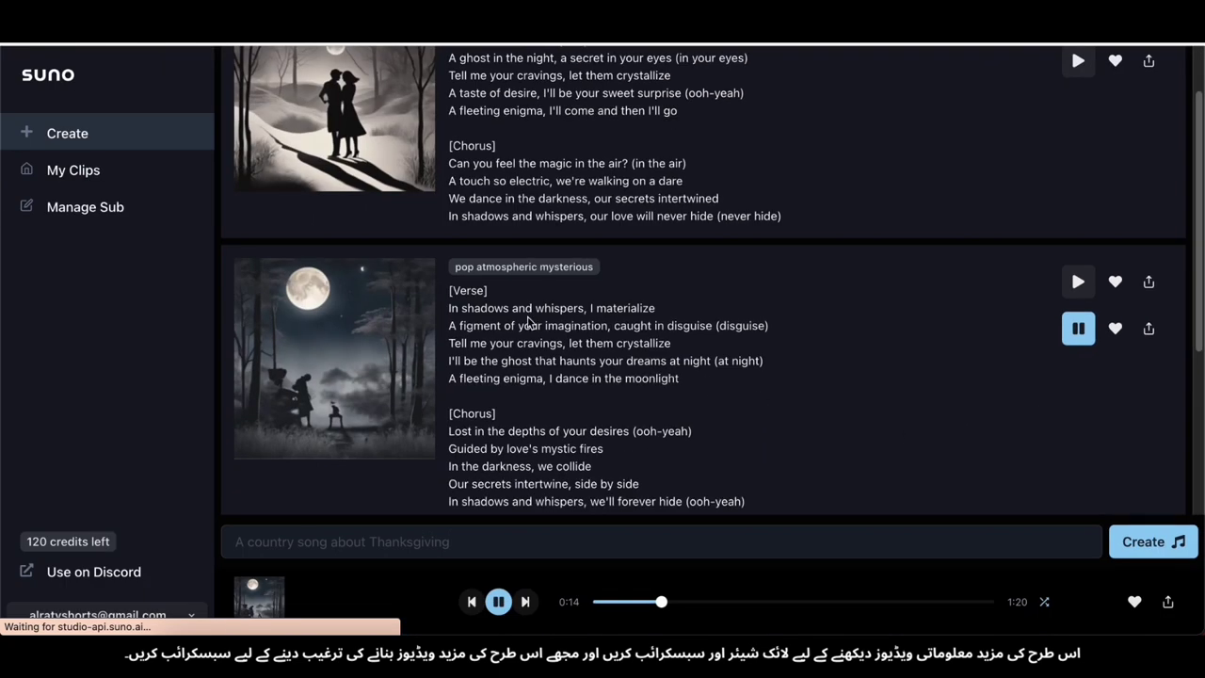
scroll(725, 352, down, 3)
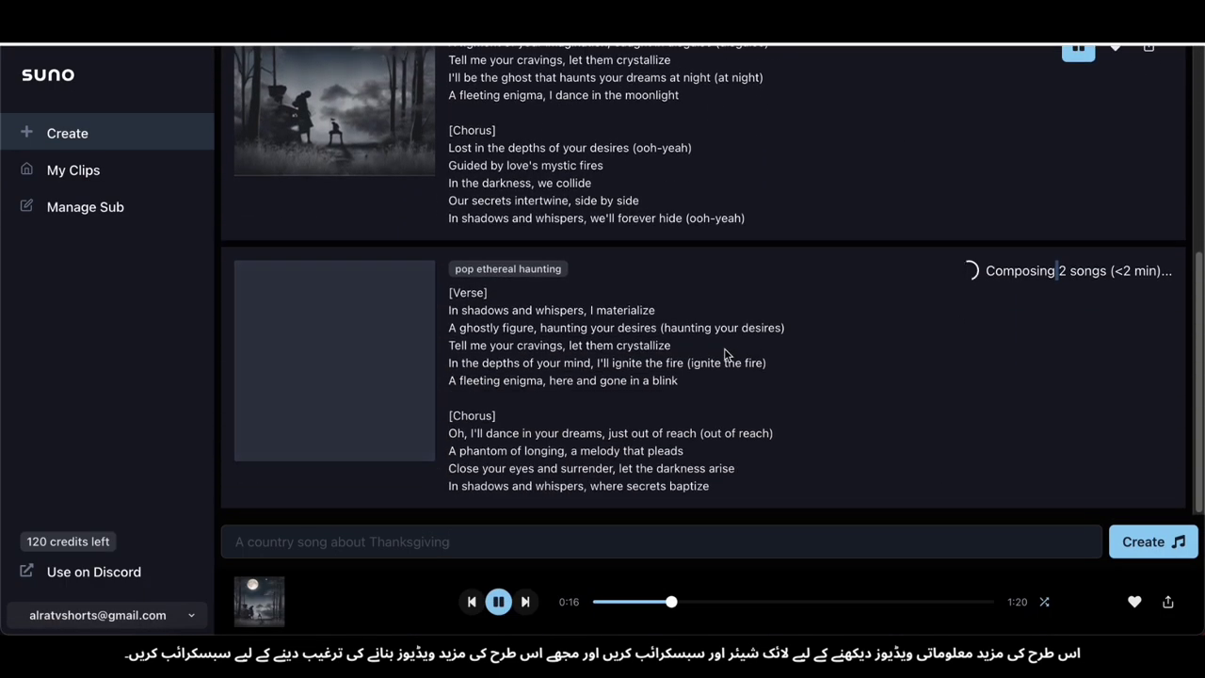
click(730, 600)
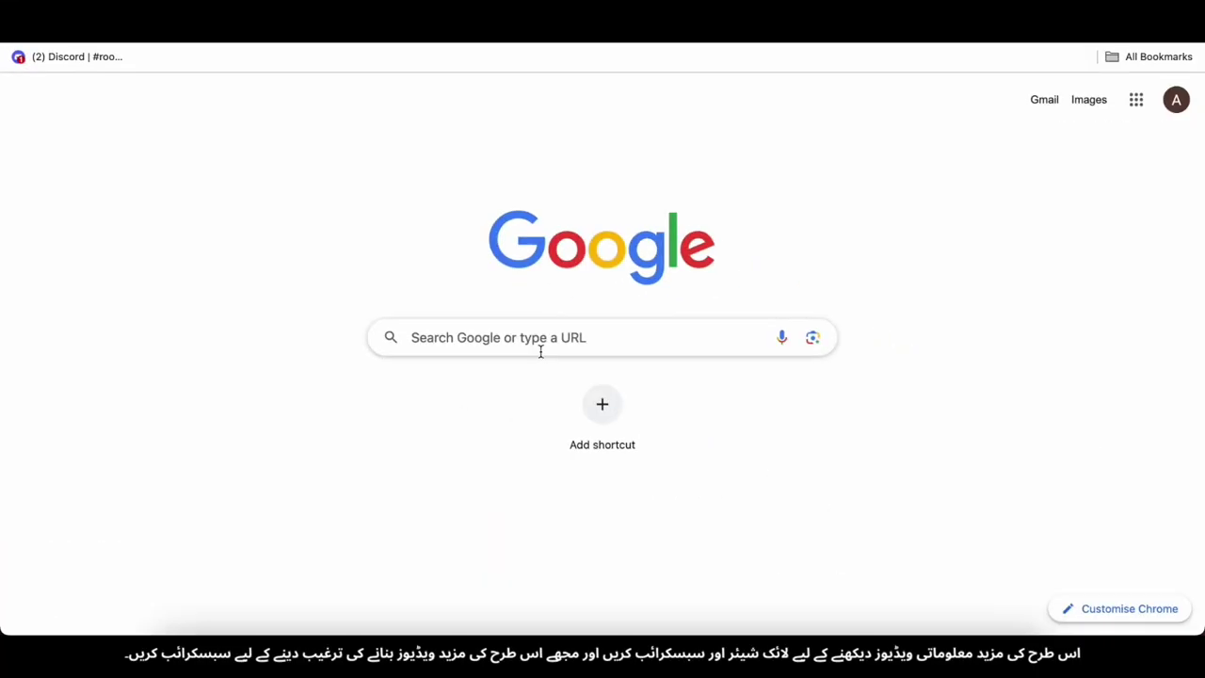
Search Google Images for "night picture"
click(538, 345)
scroll(570, 329, up, 5)
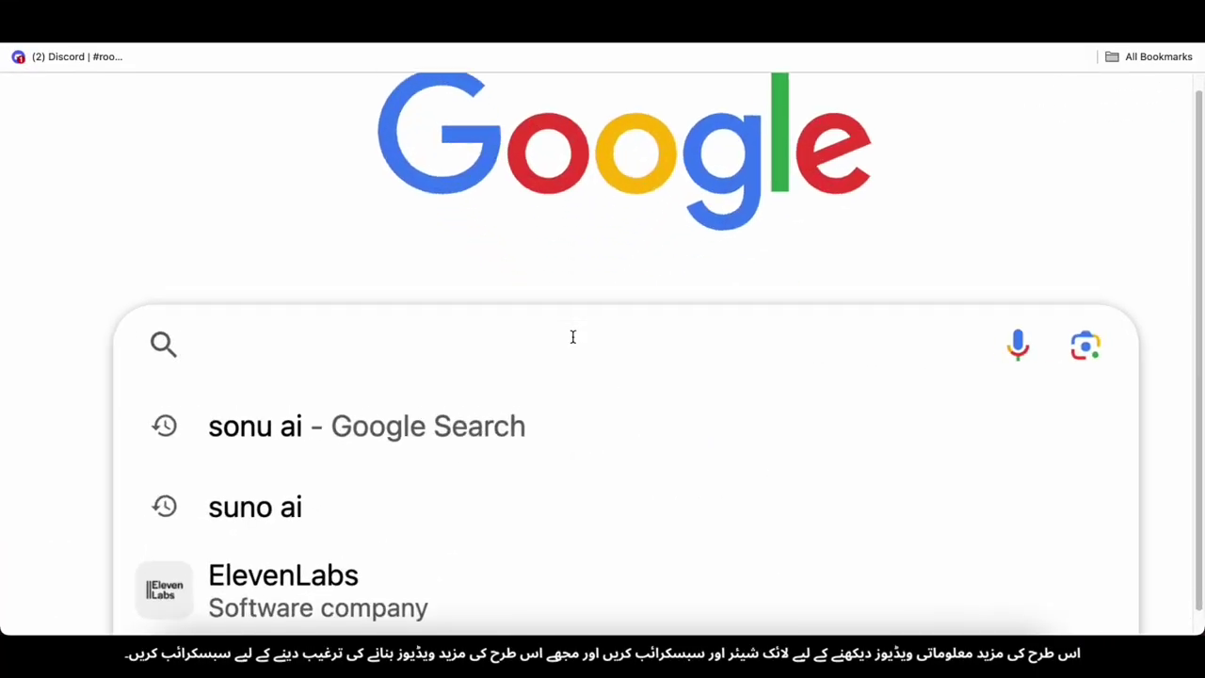
text(nig)
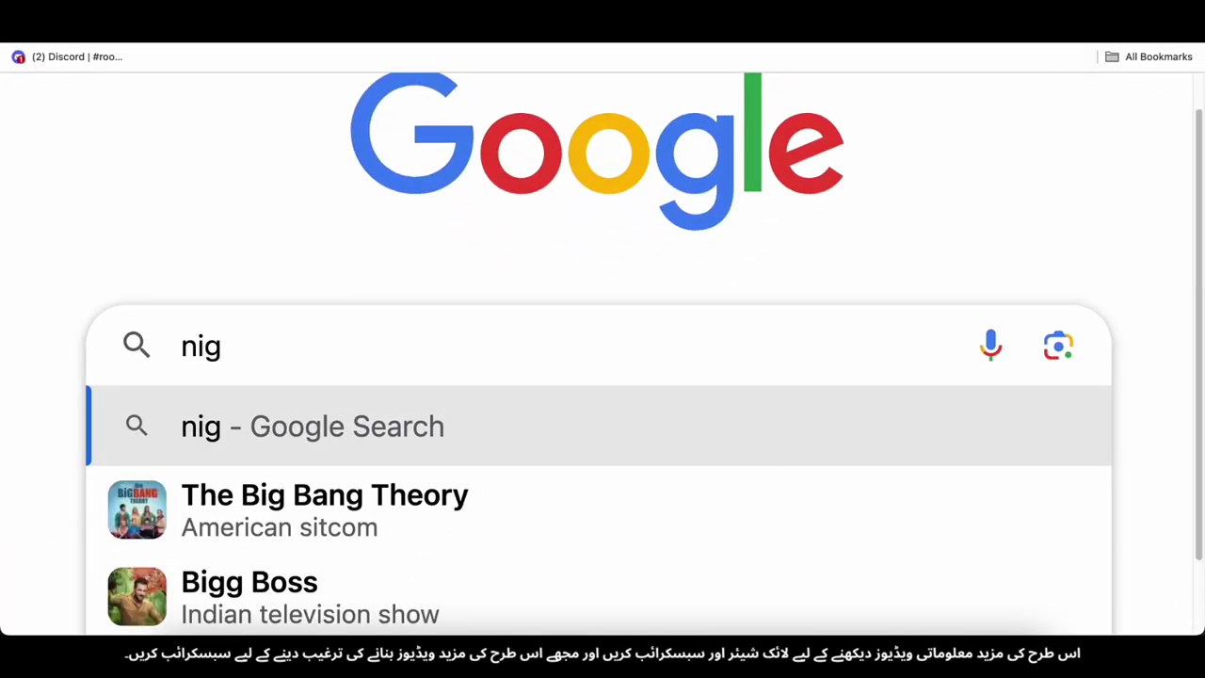
text(ht pi)
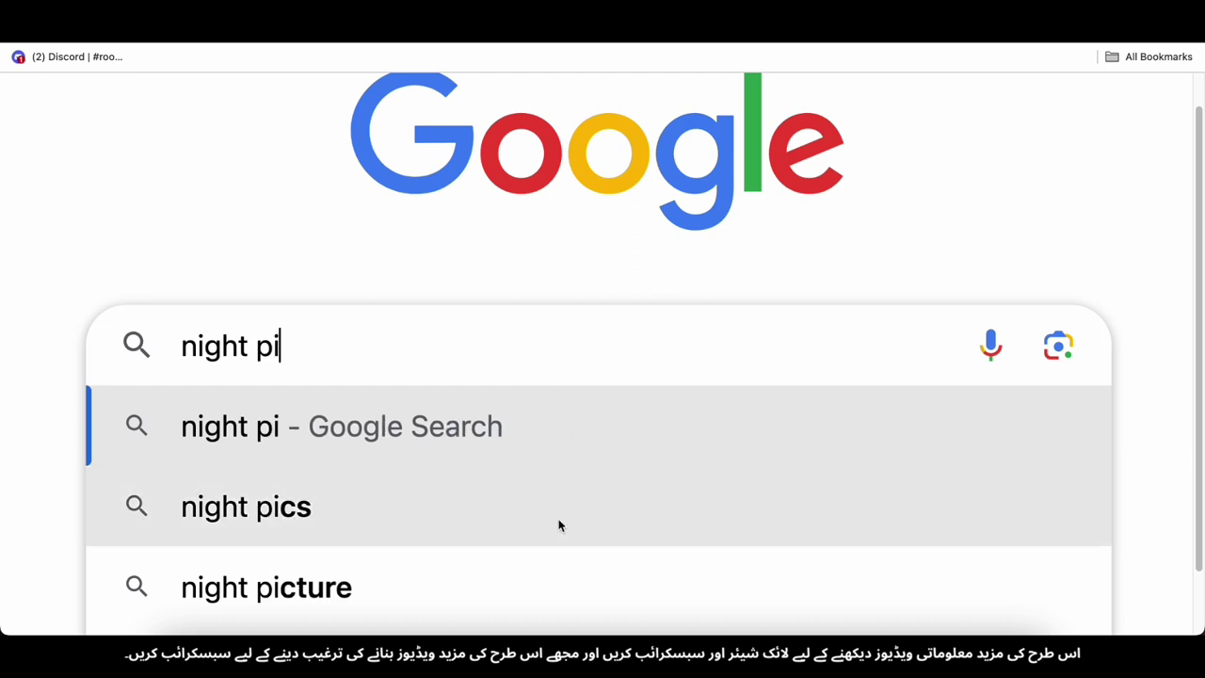
click(465, 602)
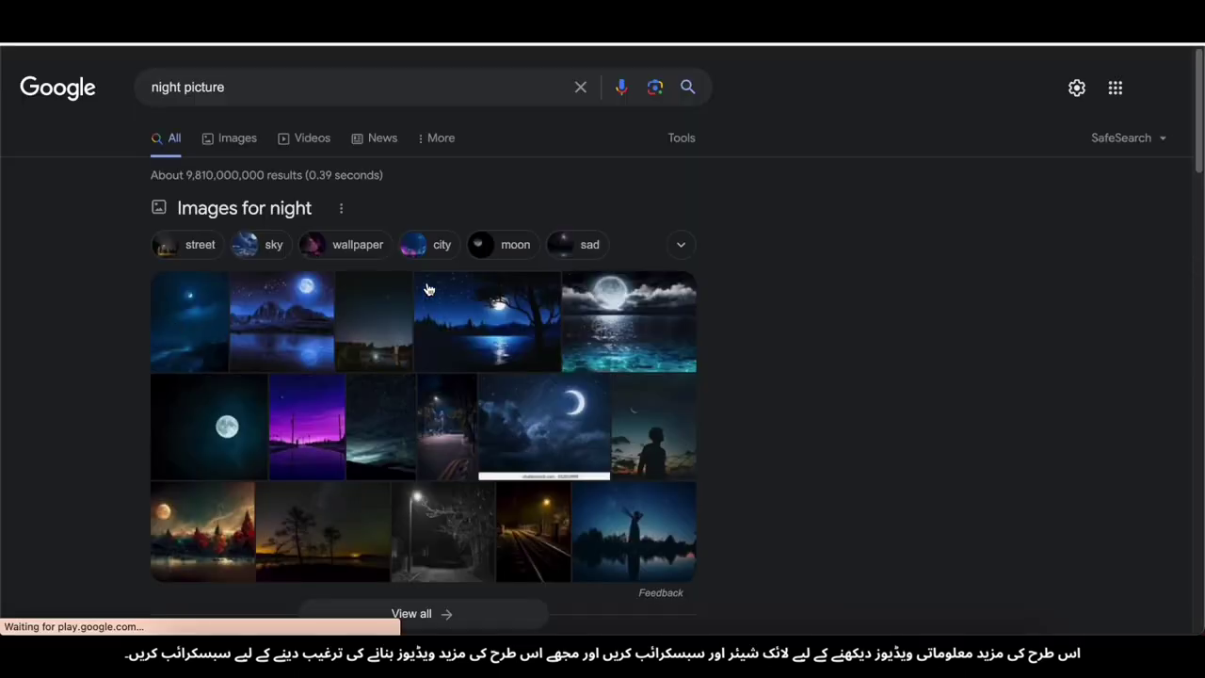
click(220, 137)
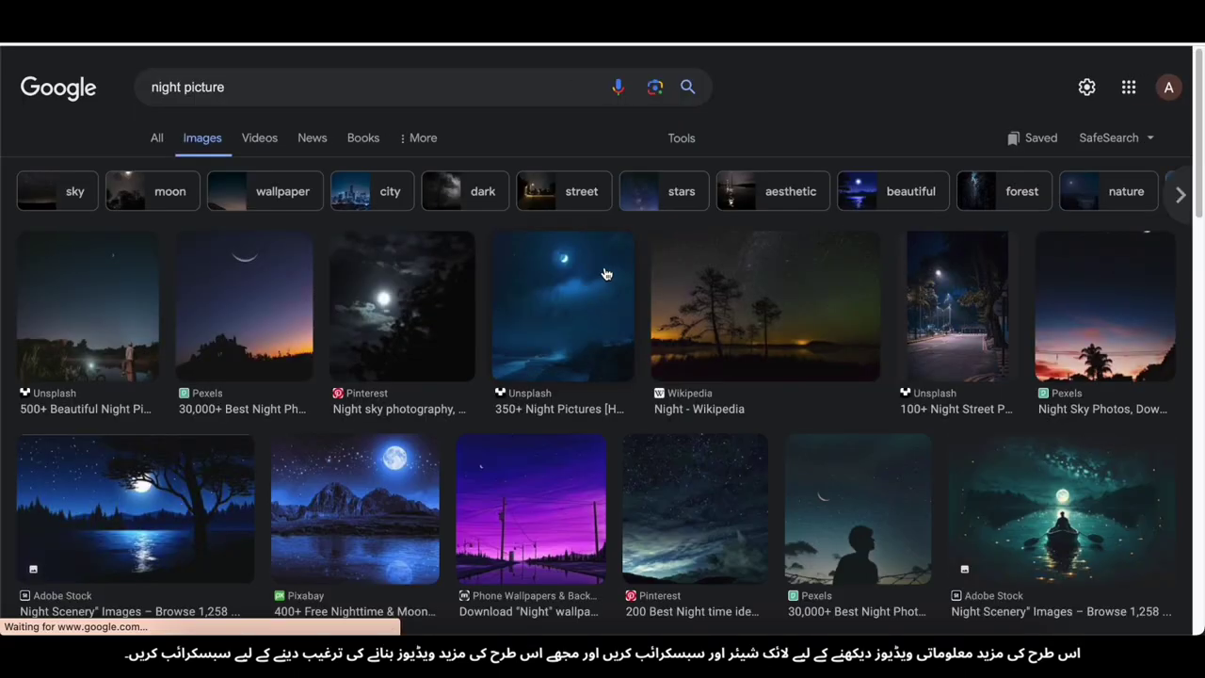
Browse the night picture results, previewing the Pexels crescent moon photo and its related images
scroll(207, 308, down, 2)
click(207, 308)
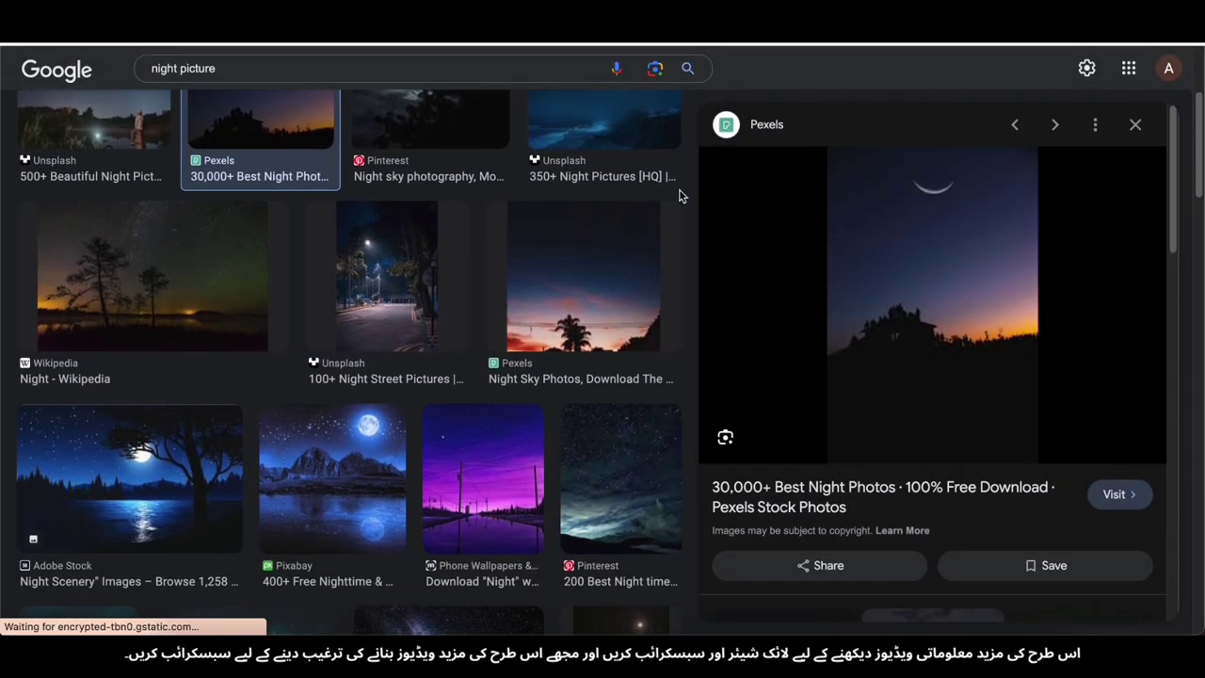
scroll(893, 198, down, 3)
scroll(893, 197, down, 3)
scroll(612, 212, down, 8)
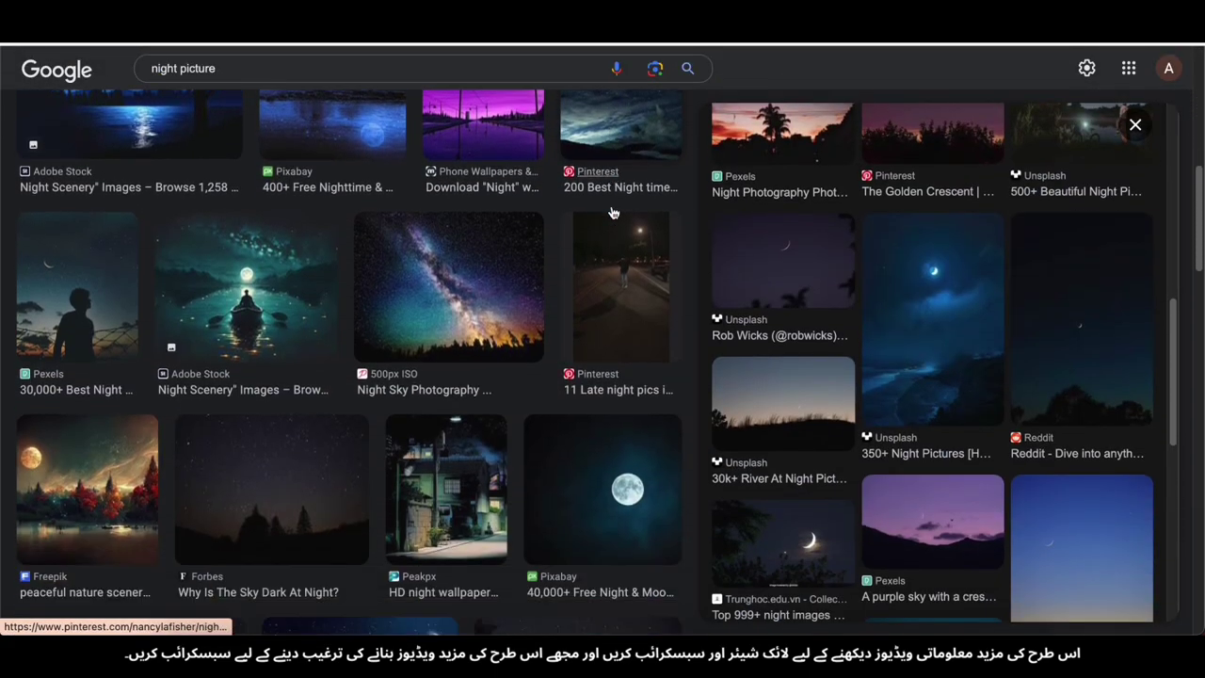
scroll(612, 211, down, 5)
scroll(938, 215, down, 5)
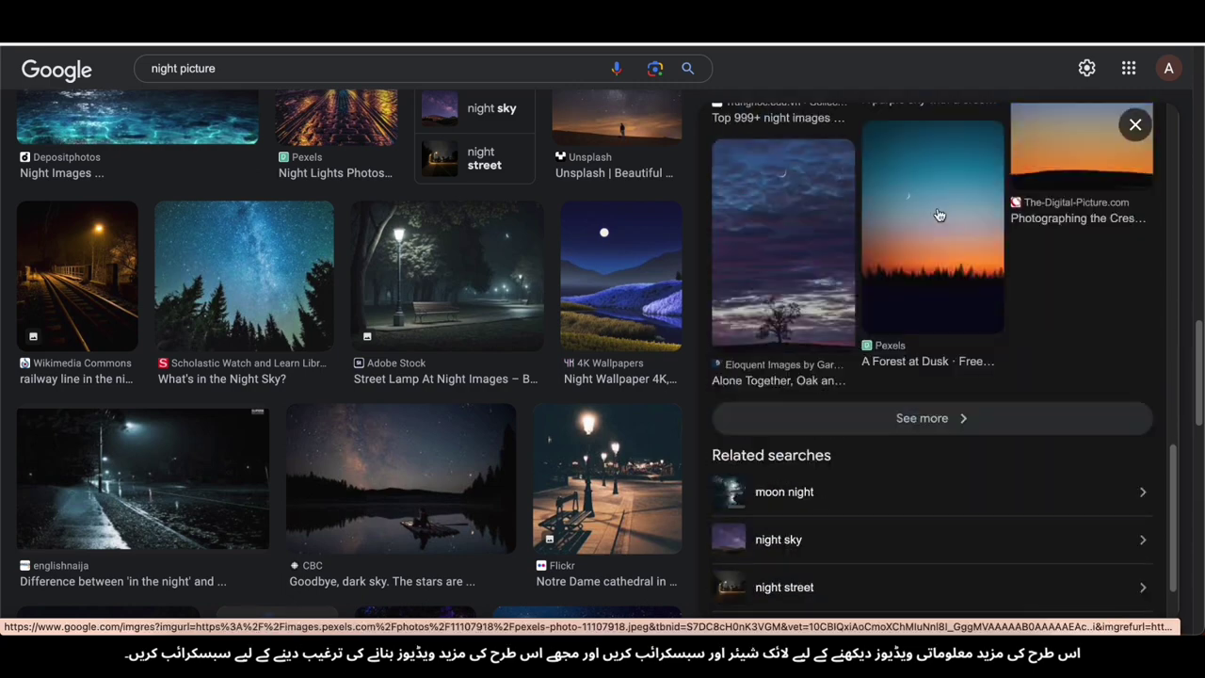
Preview the "Photographing the Crescent Moon" image and open its full set of related images
scroll(1106, 351, up, 2)
click(1107, 350)
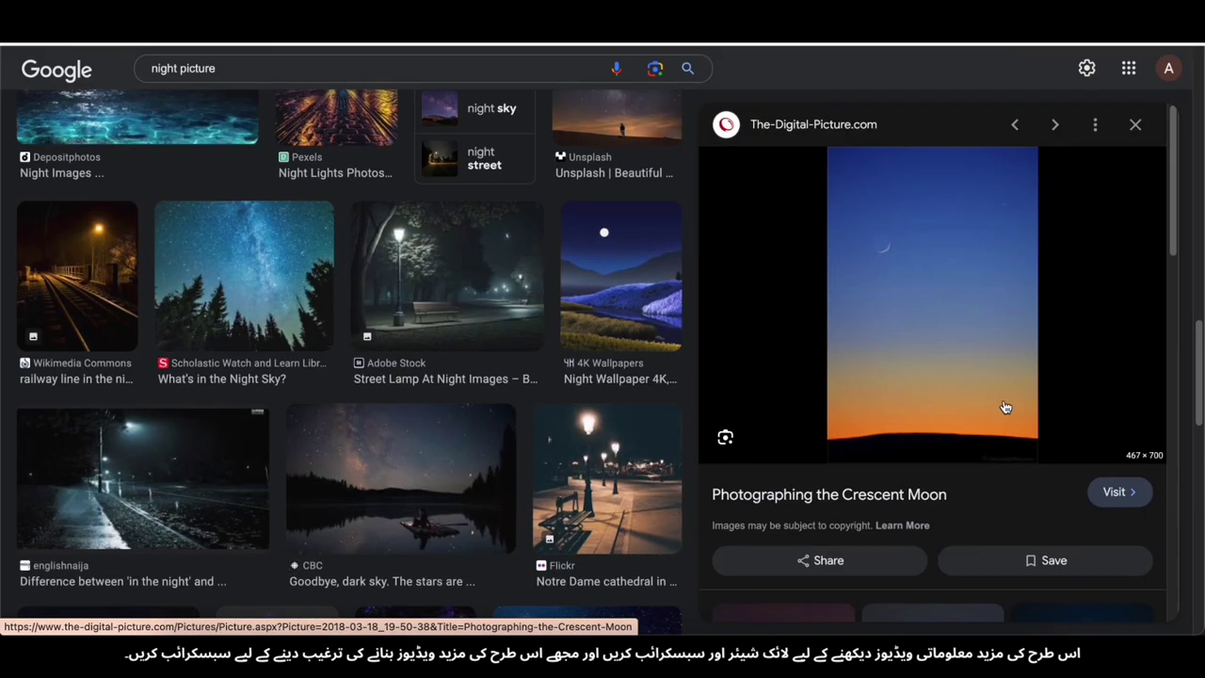
scroll(1005, 407, down, 10)
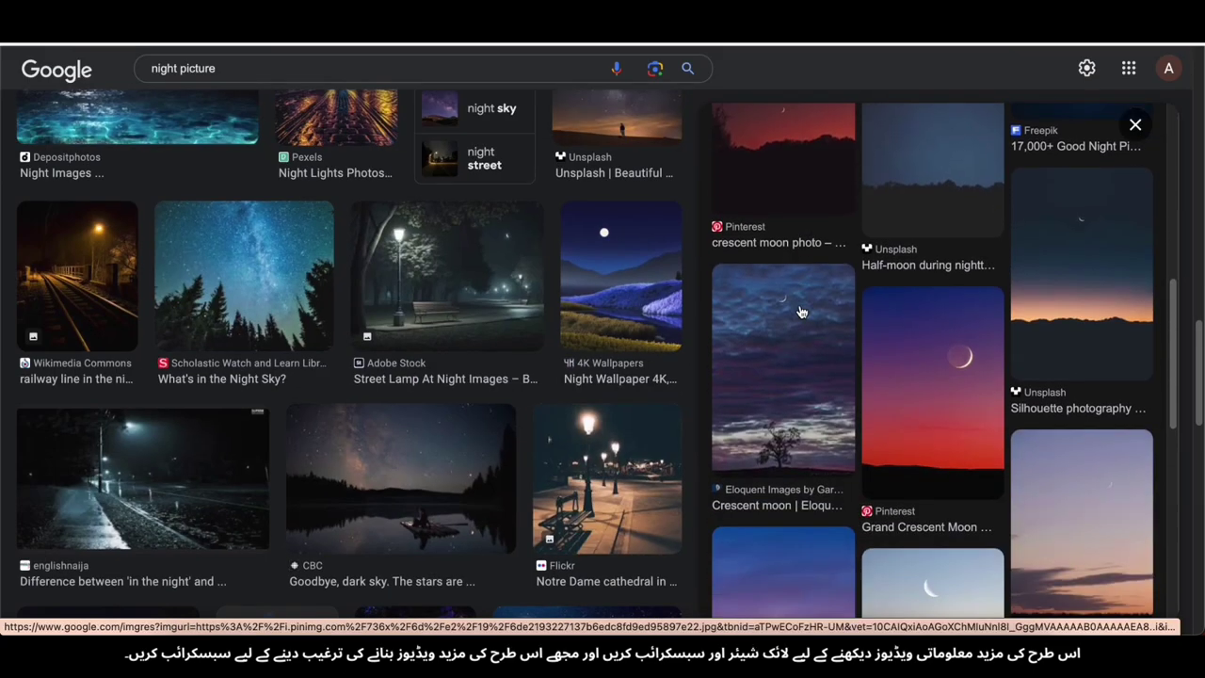
scroll(949, 200, down, 5)
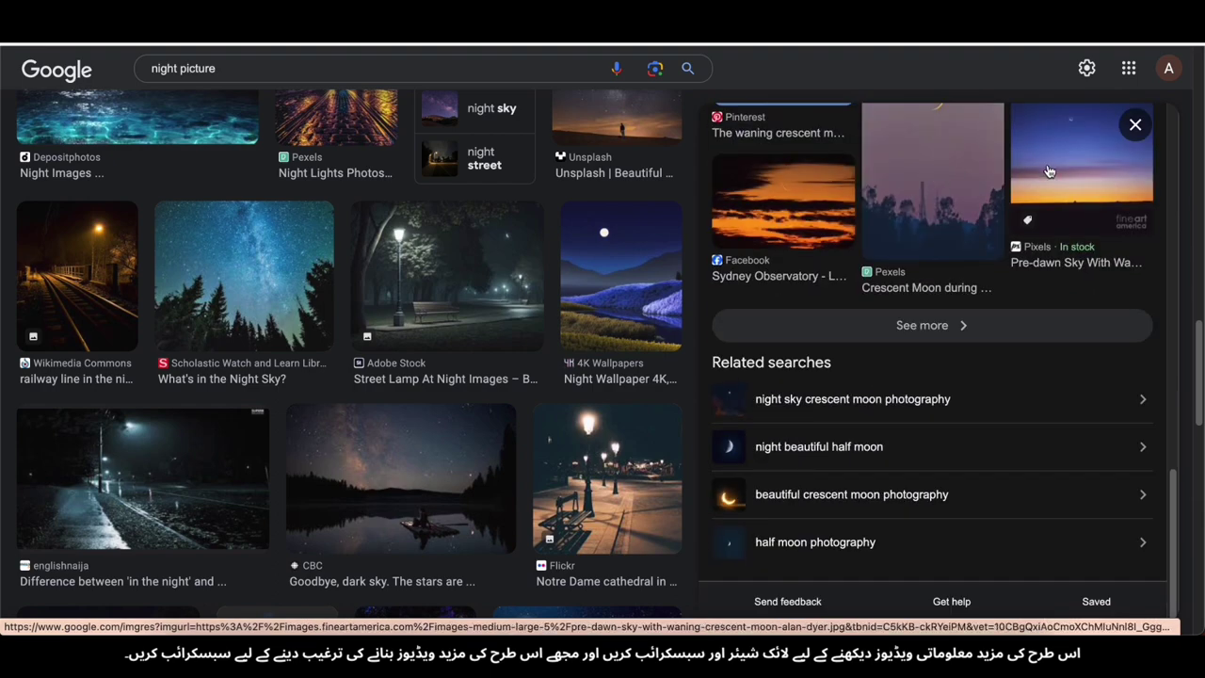
click(740, 329)
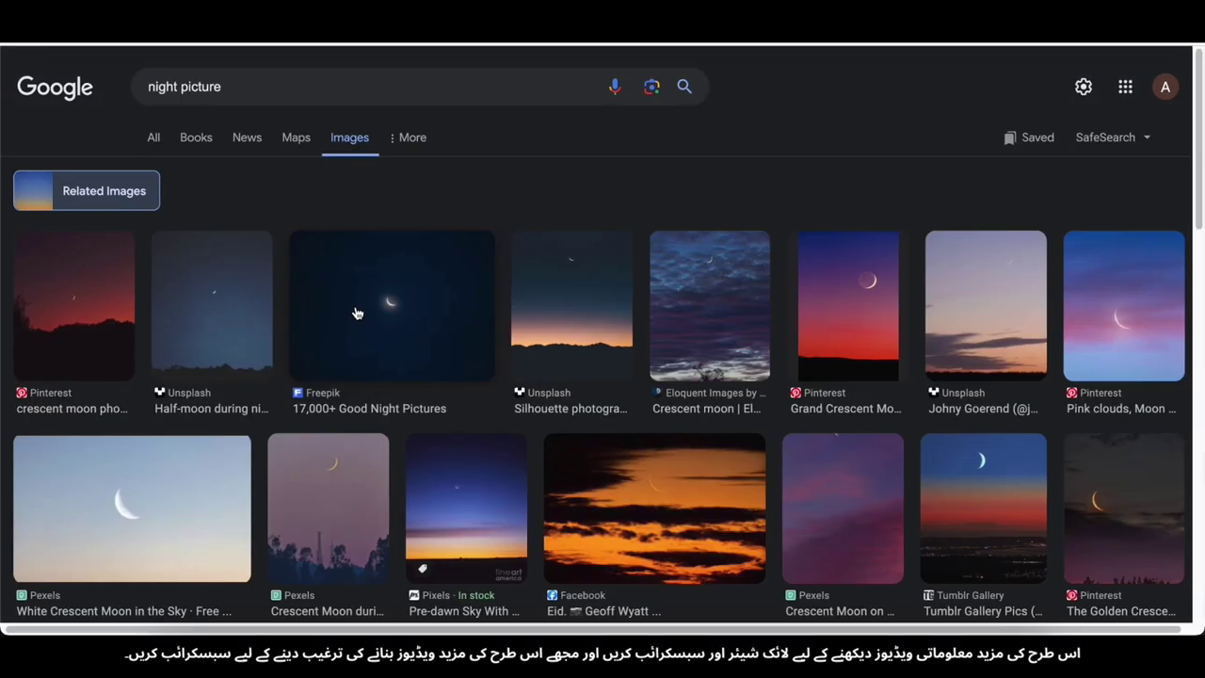
Look through the related crescent moon images, previewing the "Moon and Venus Rising" photo and its similar pictures
scroll(255, 320, left, 2)
scroll(587, 236, down, 6)
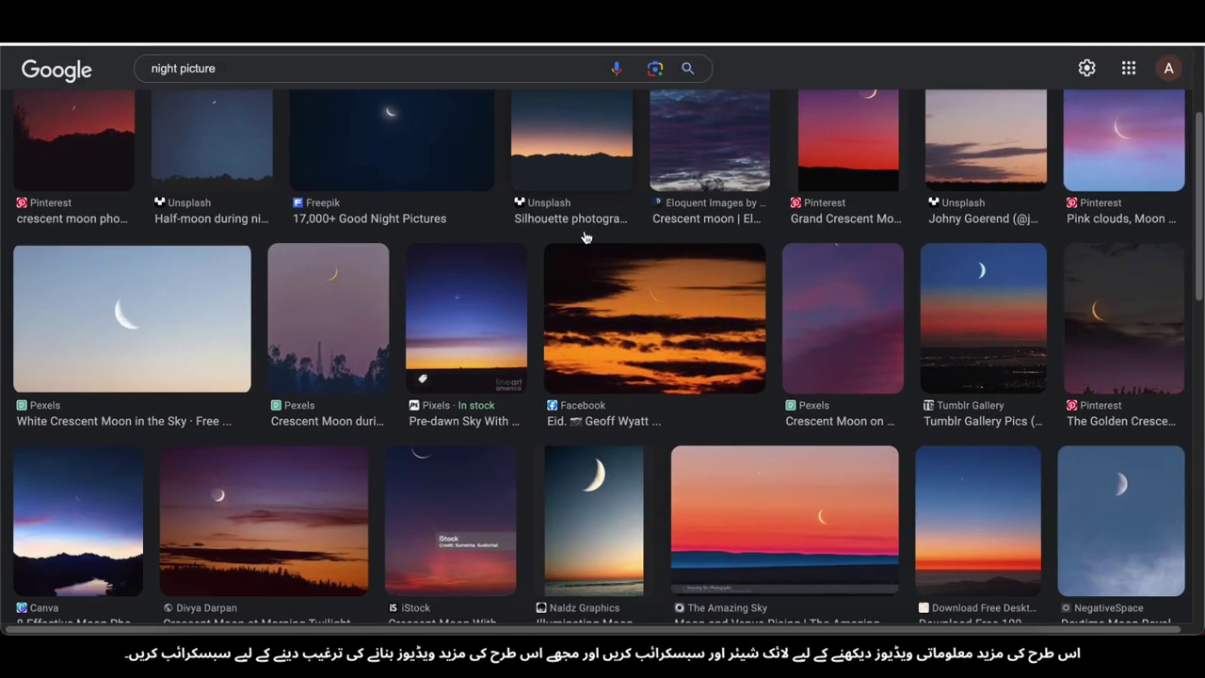
click(839, 184)
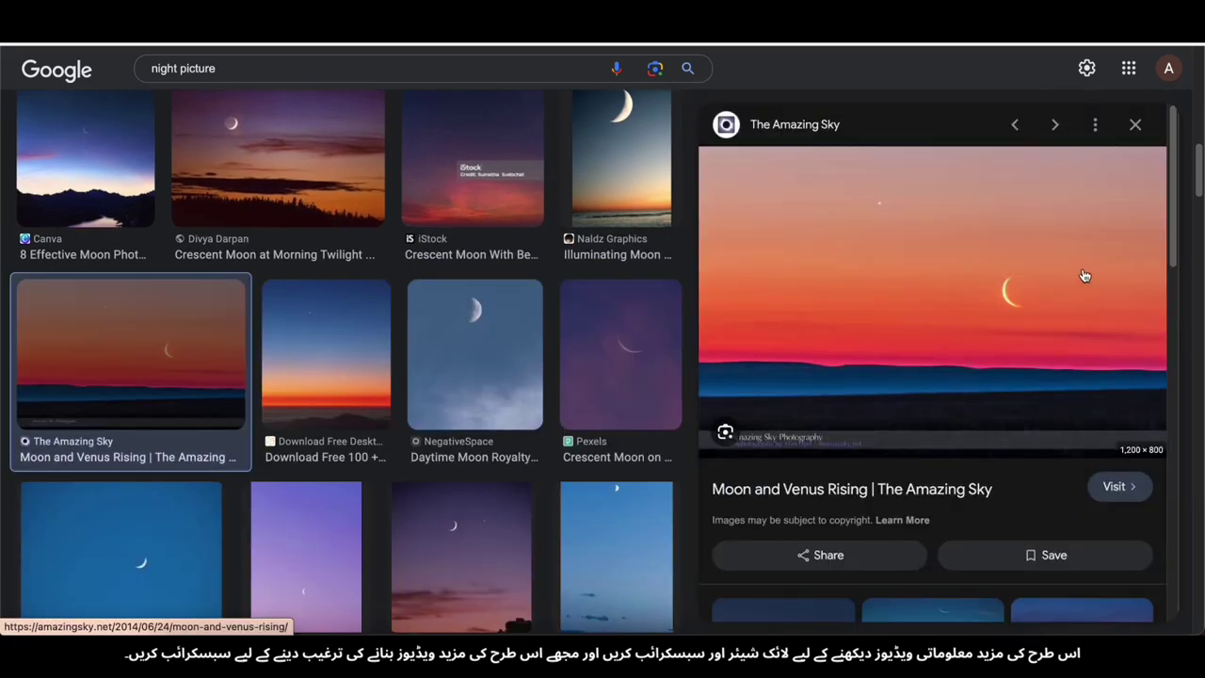
scroll(1073, 276, down, 5)
scroll(1066, 282, up, 3)
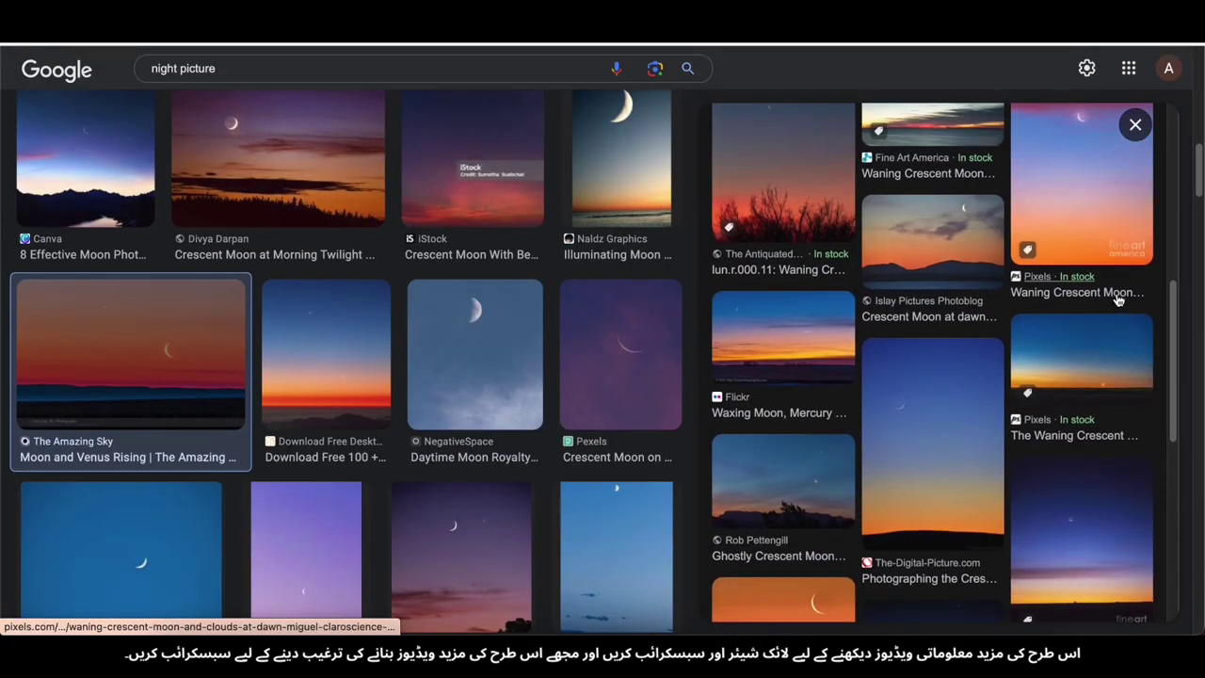
Open Freepik's purple pine forest night illustration with the crescent moon and save the image to the Video folder
click(940, 247)
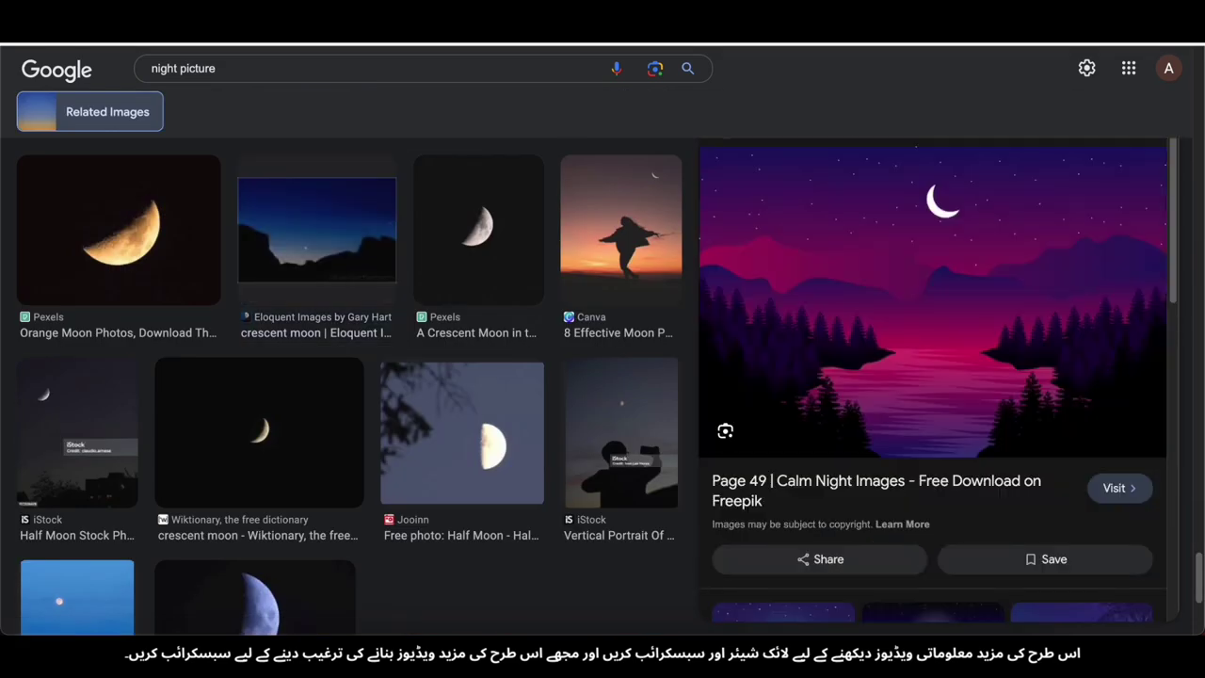
right_click(1018, 268)
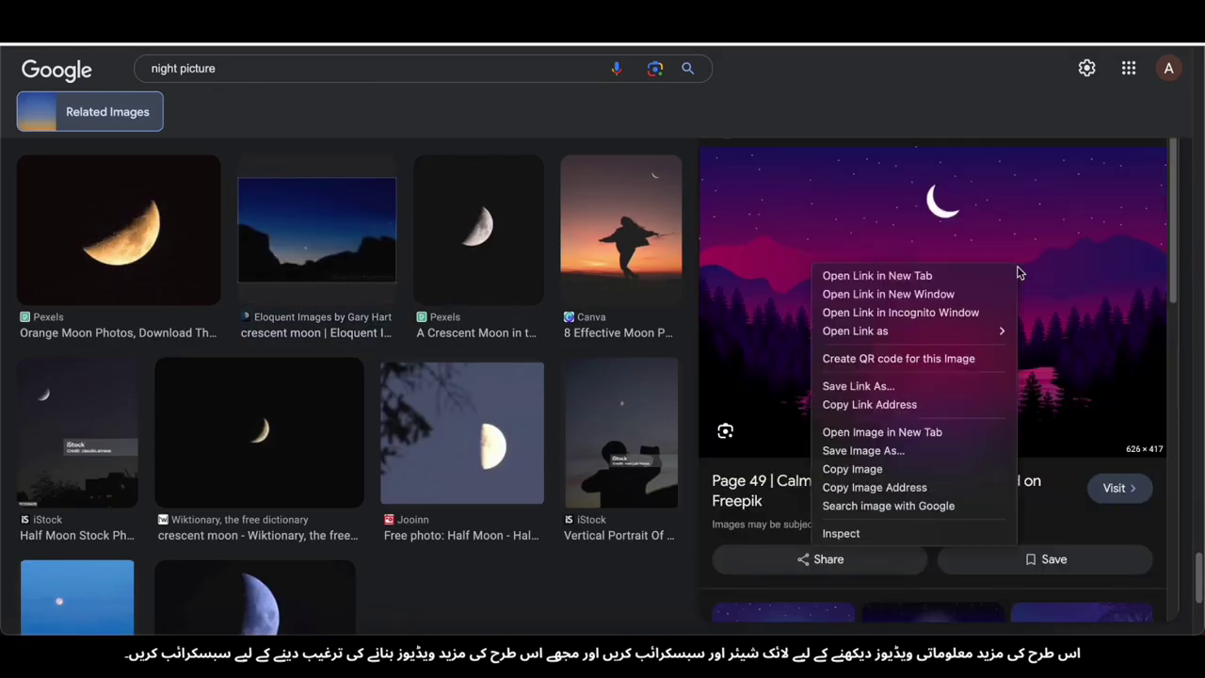
click(932, 452)
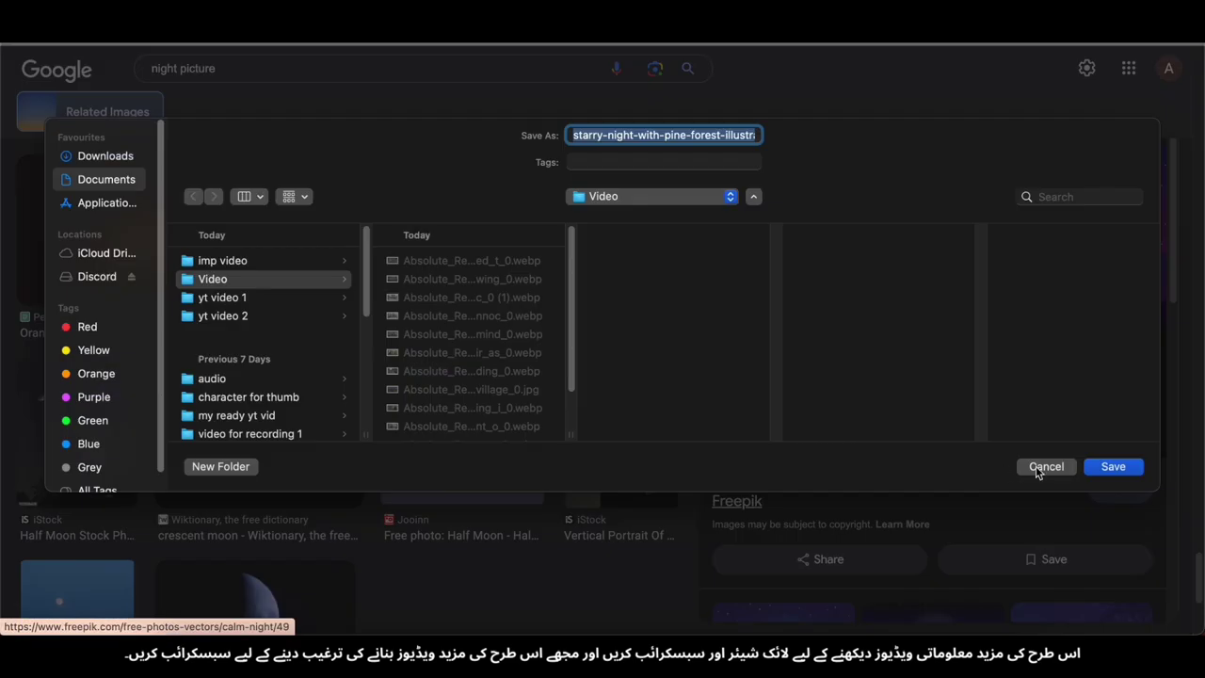
click(1116, 466)
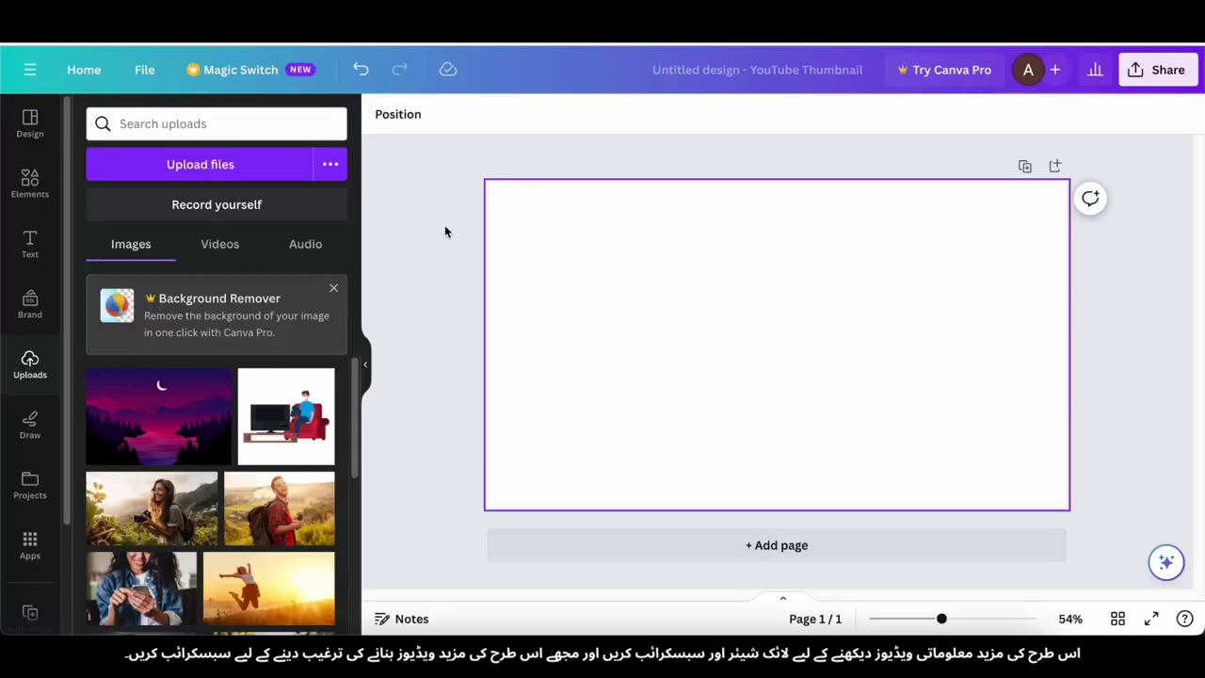
Place the uploaded purple night forest image on the blank Canva YouTube thumbnail and enlarge it to cover the whole page
click(182, 396)
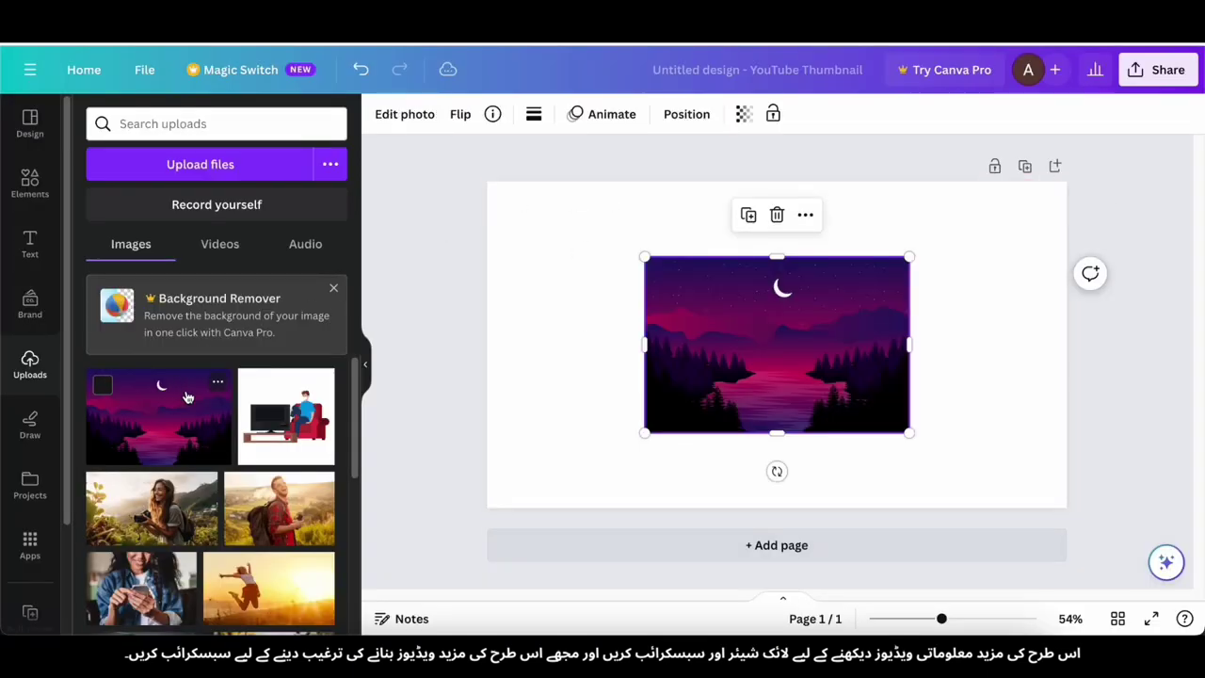
drag(693, 386, 501, 275)
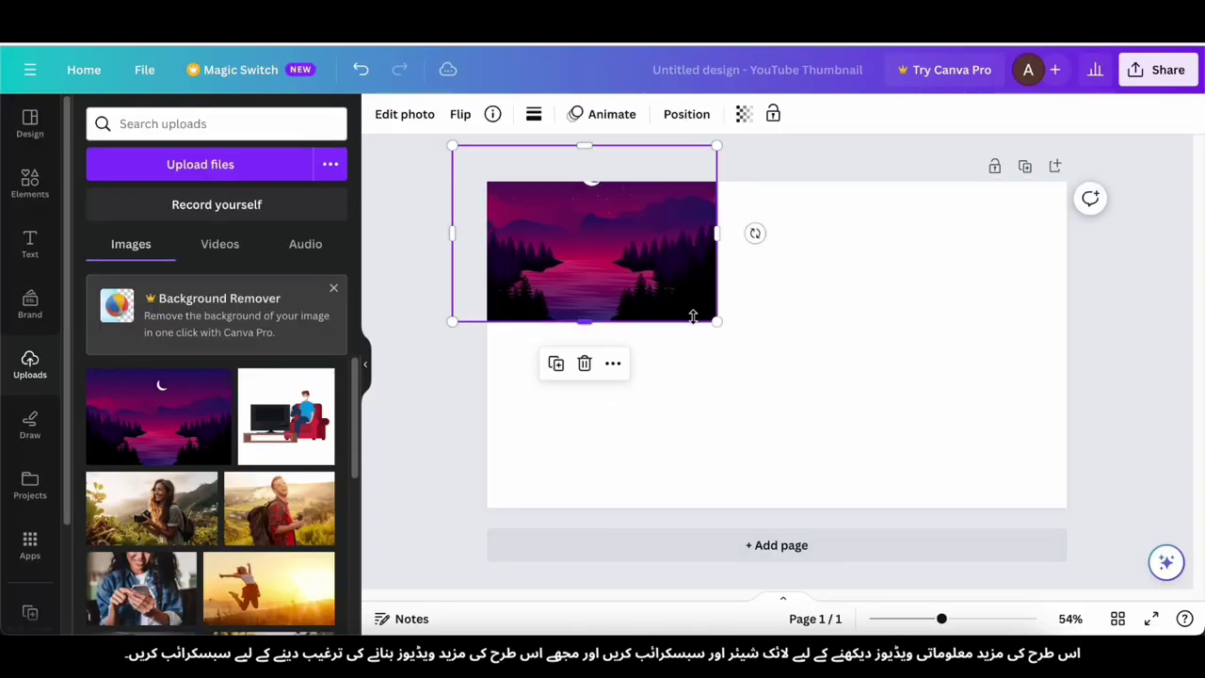
drag(717, 322, 1140, 473)
drag(846, 408, 843, 399)
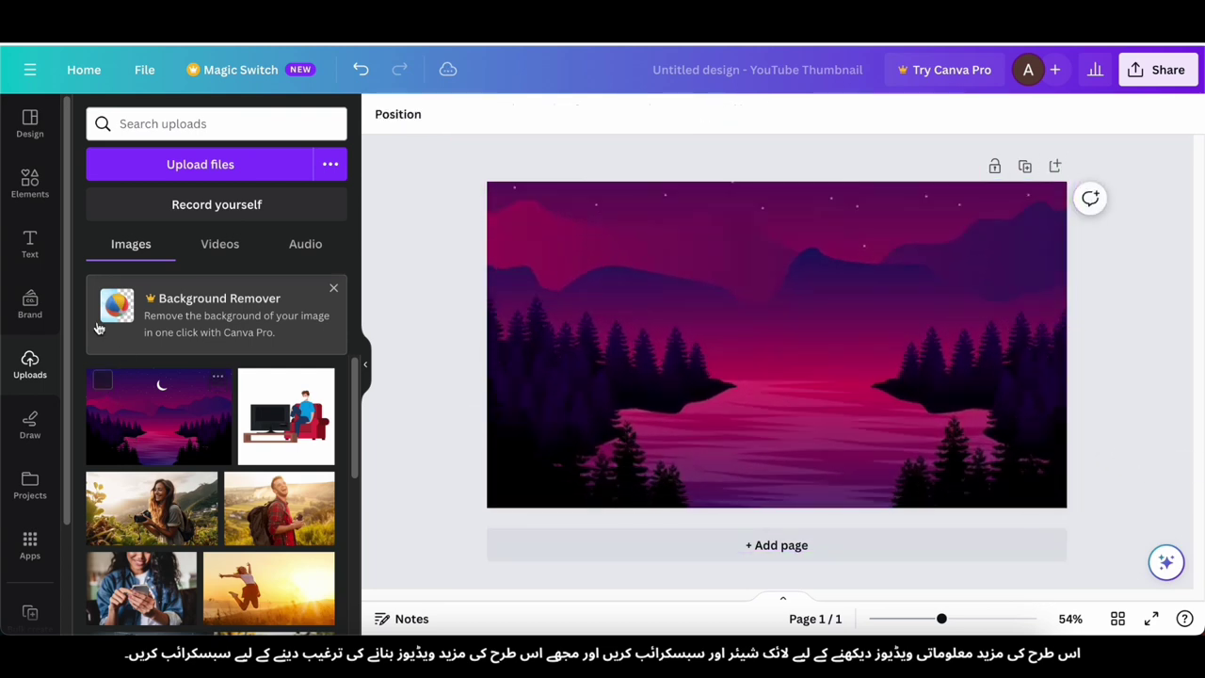
Add a square shape over the background image and stretch it to cover the entire page
click(31, 186)
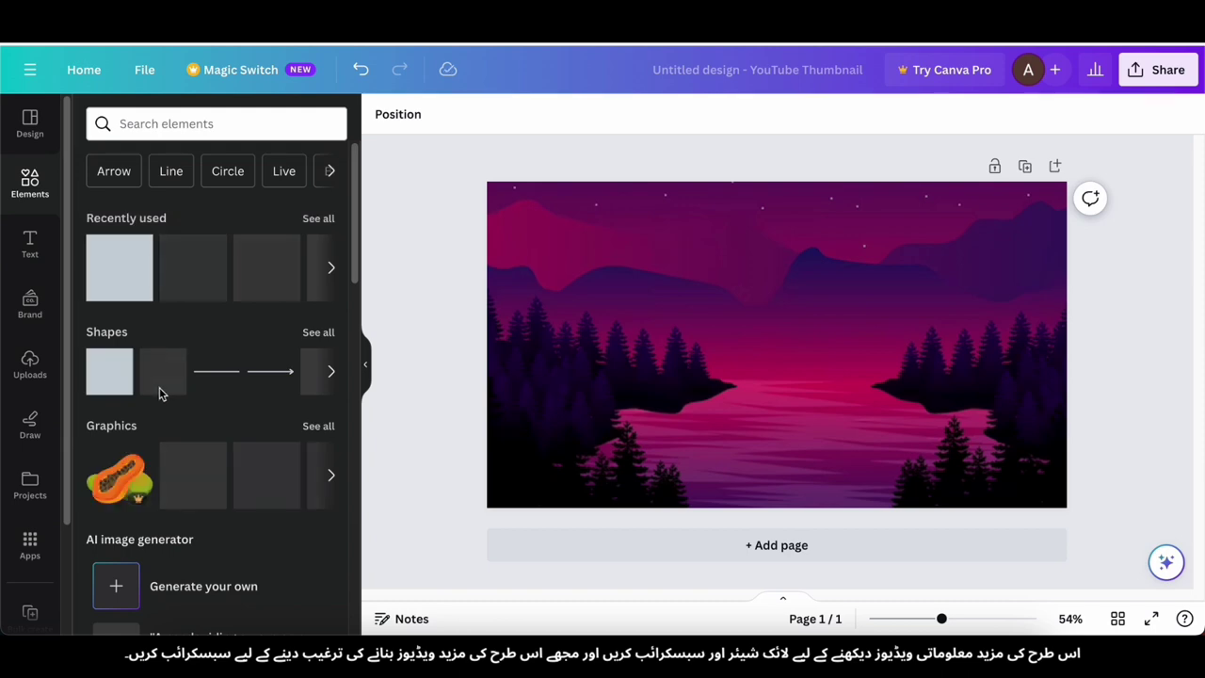
click(117, 387)
click(901, 366)
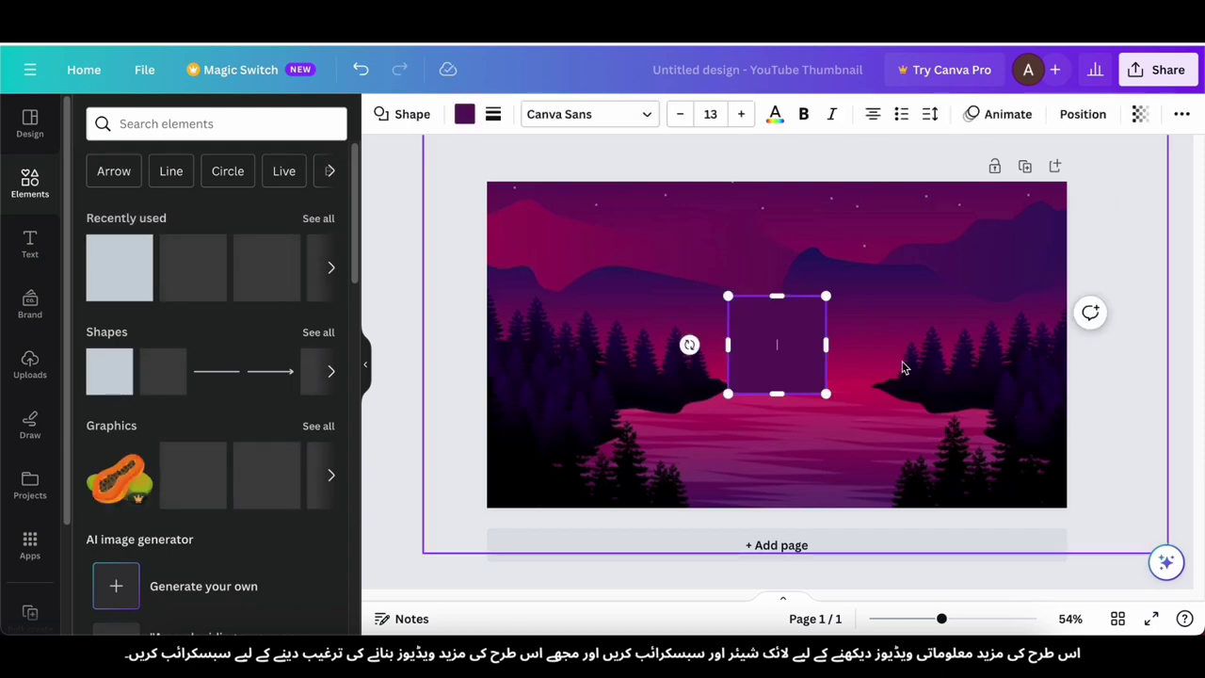
drag(777, 360, 509, 220)
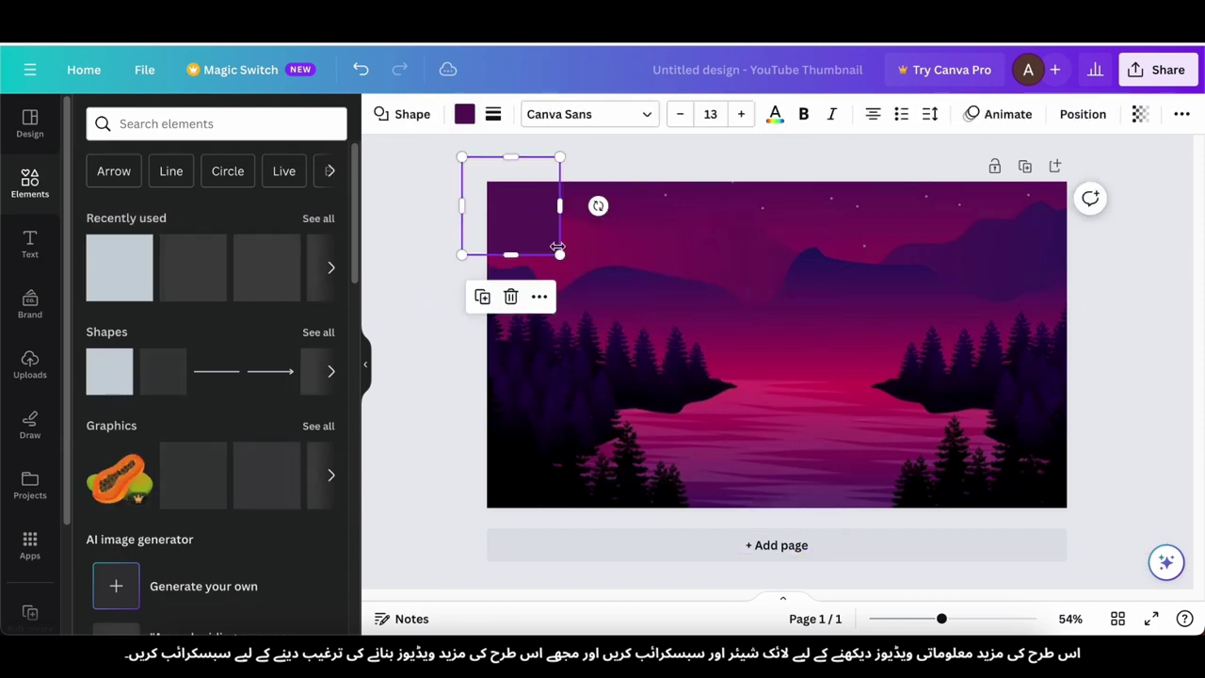
drag(555, 253, 1092, 520)
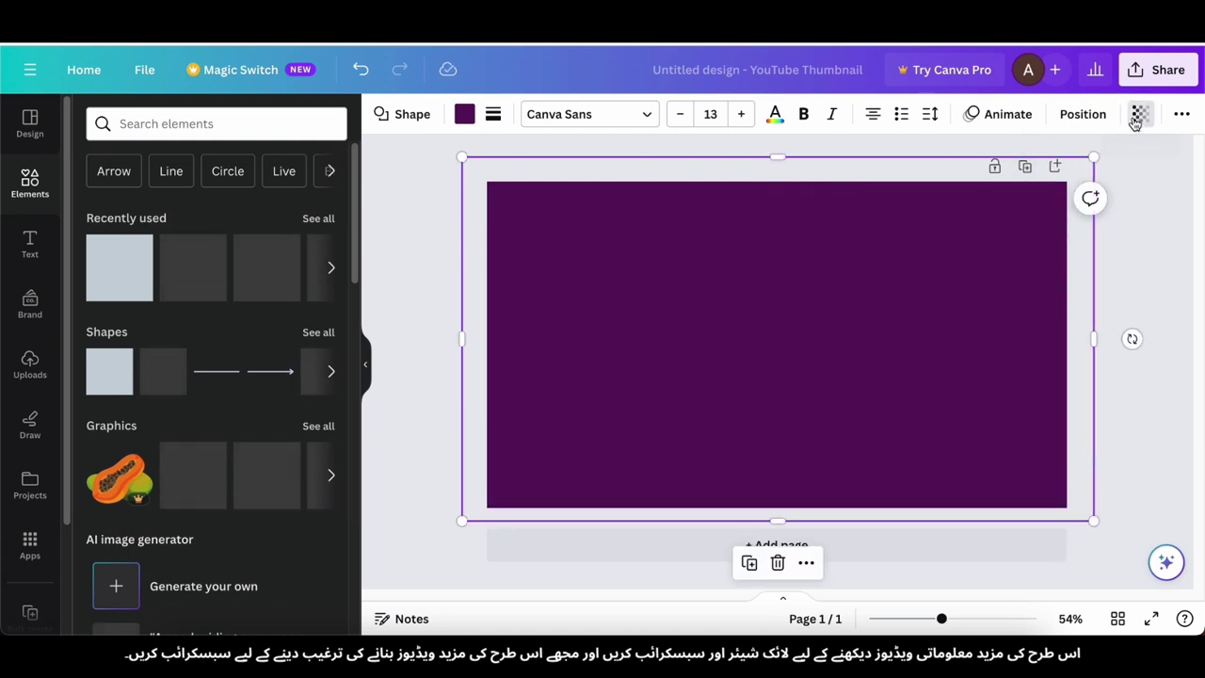
Set the covering shape's transparency to 65
click(1138, 116)
click(1090, 182)
drag(1091, 181, 1075, 184)
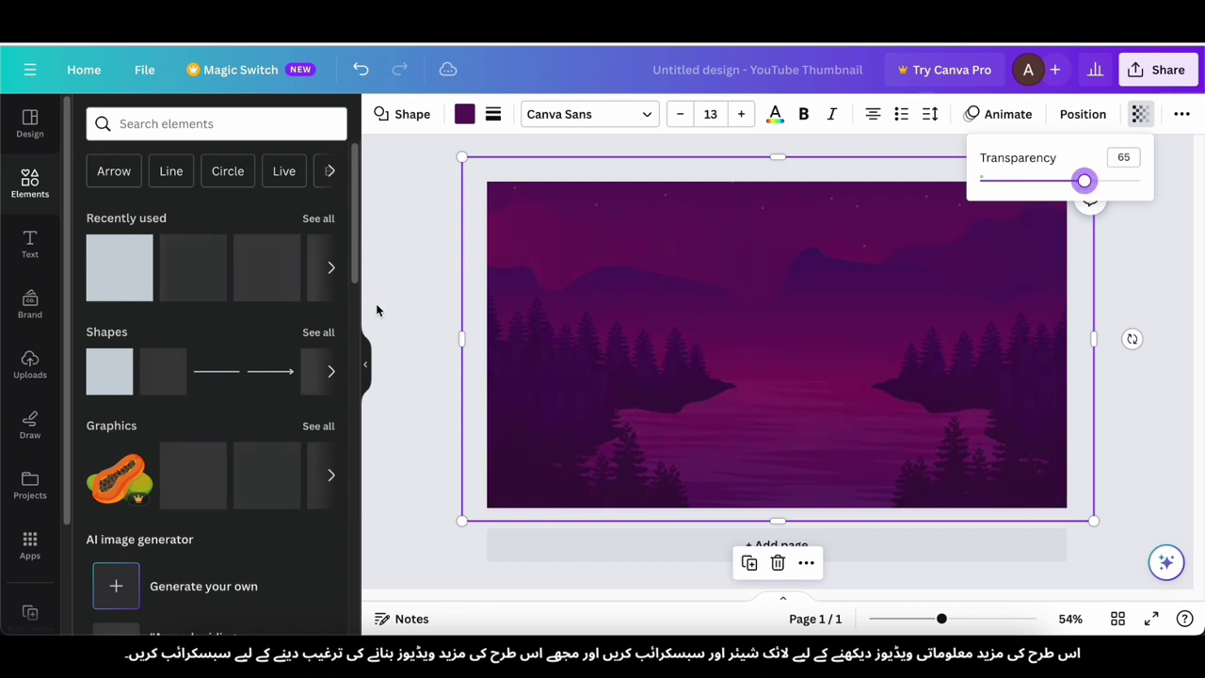
click(420, 326)
click(420, 326)
Change the semi-transparent overlay shape's fill colour to black
click(609, 336)
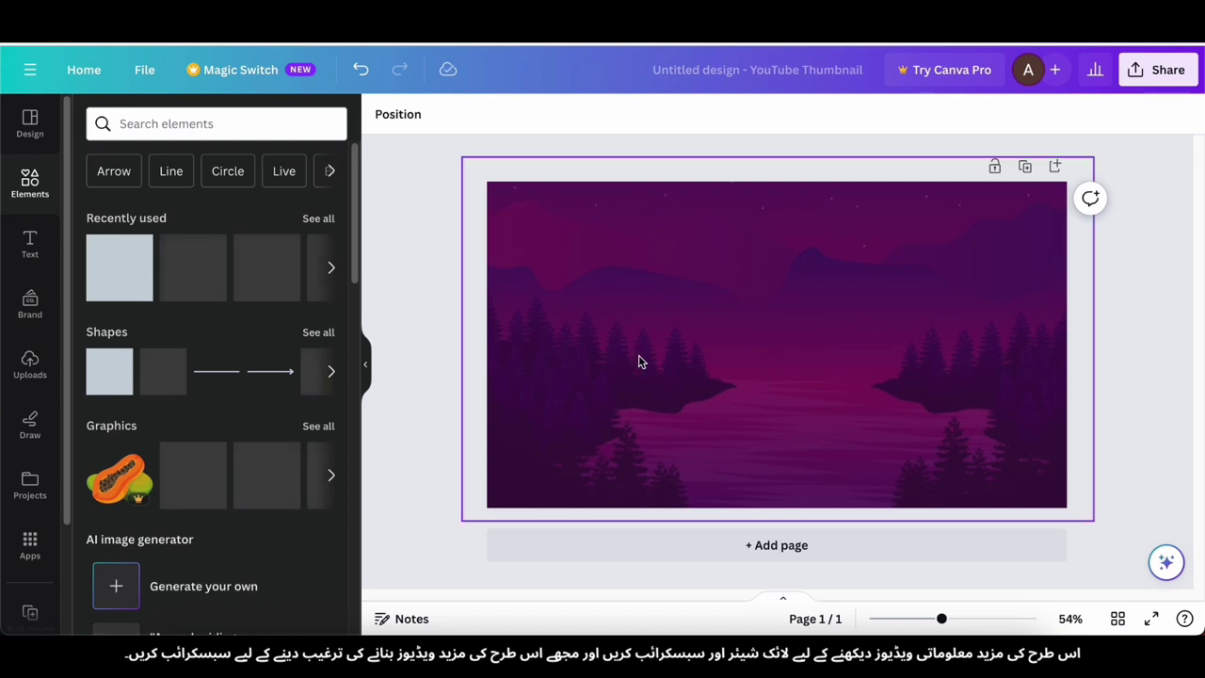
click(464, 114)
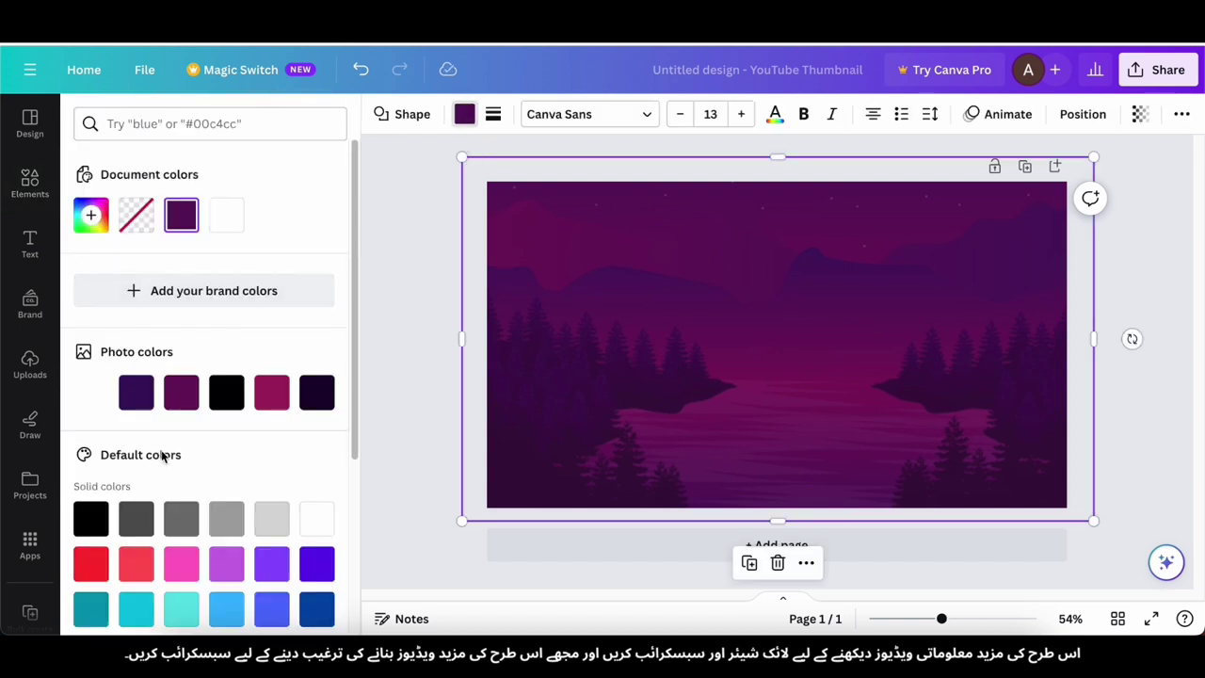
click(92, 518)
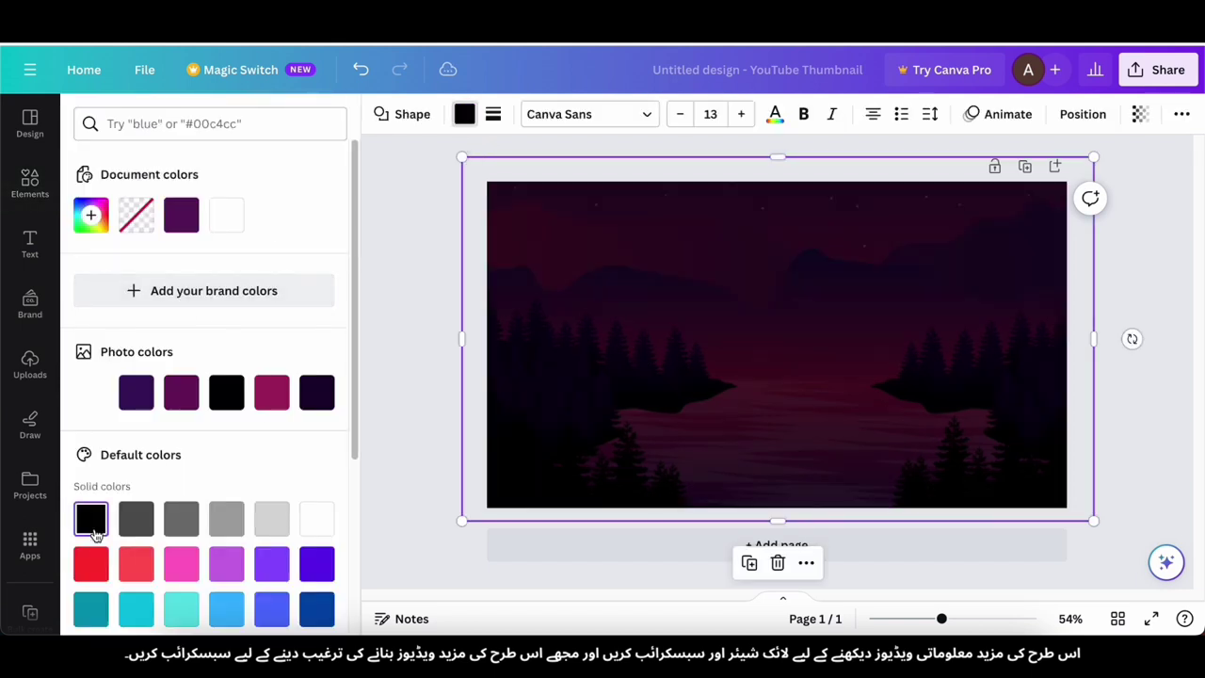
click(382, 425)
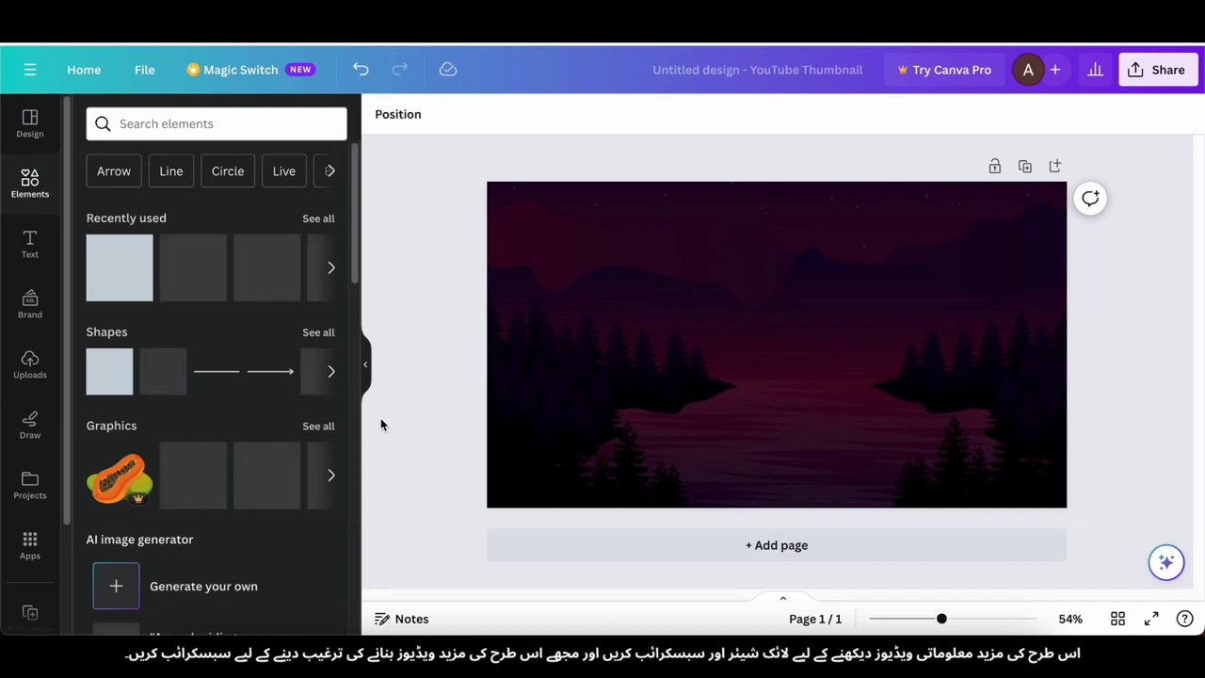
Remove the blur from the background photo and stretch the dark overlay shape back over the entire page
click(890, 379)
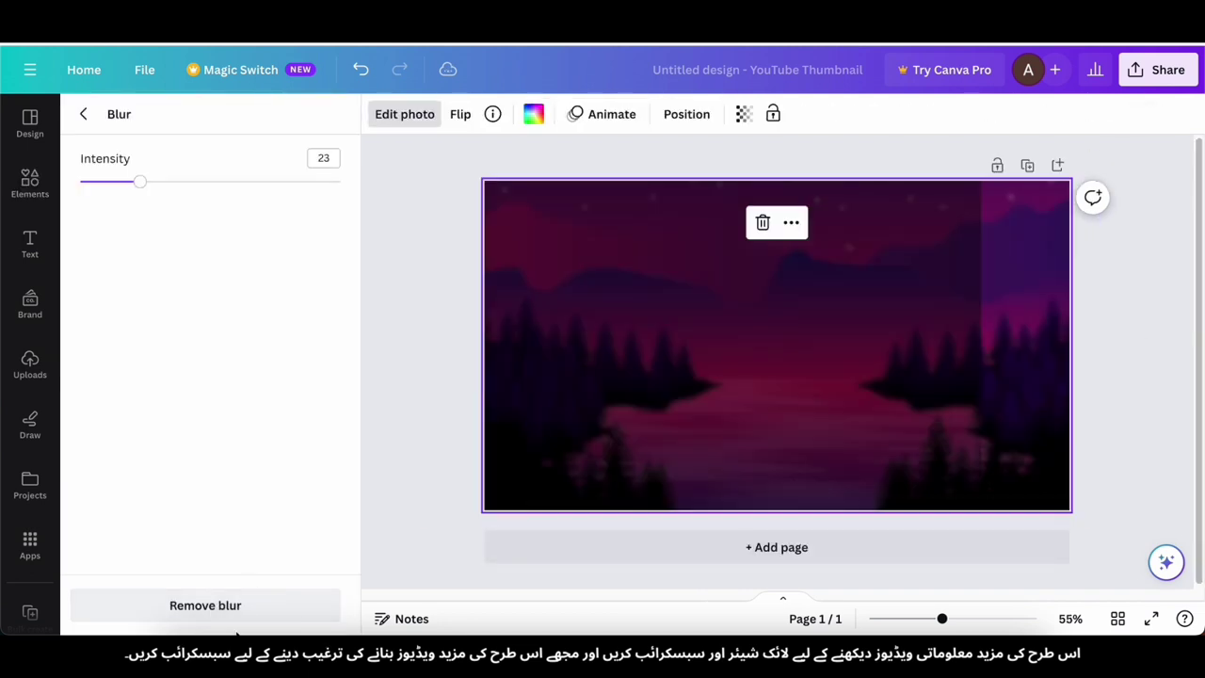
click(235, 617)
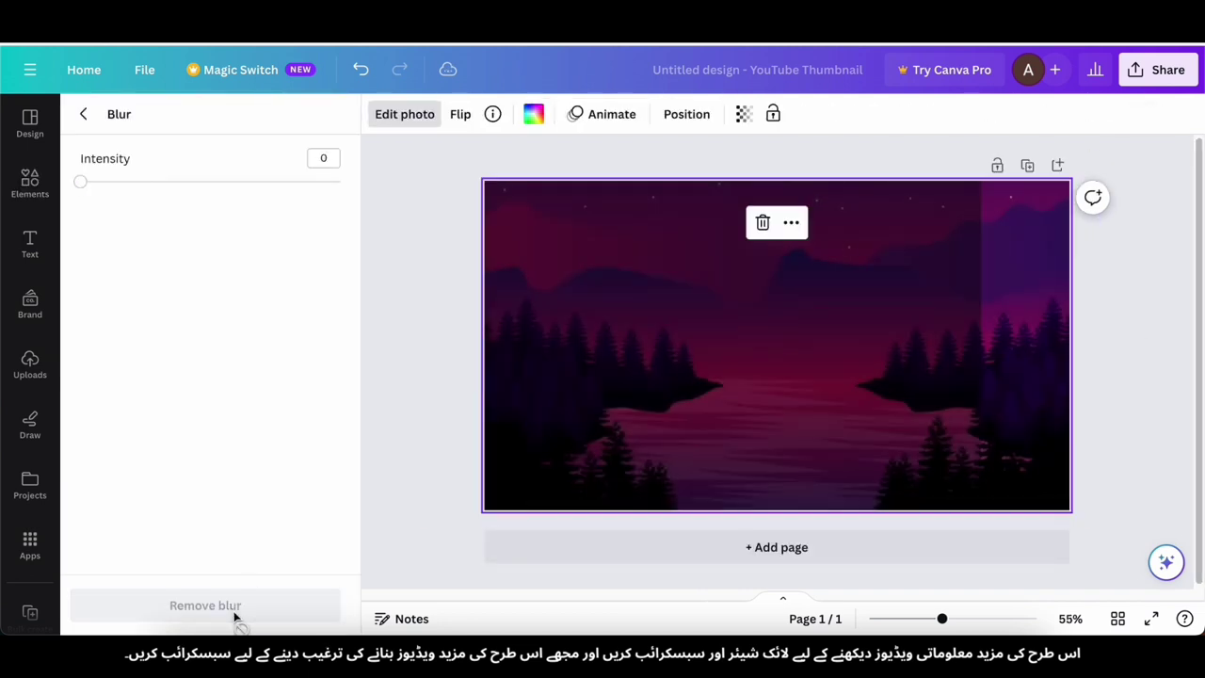
drag(734, 386, 829, 385)
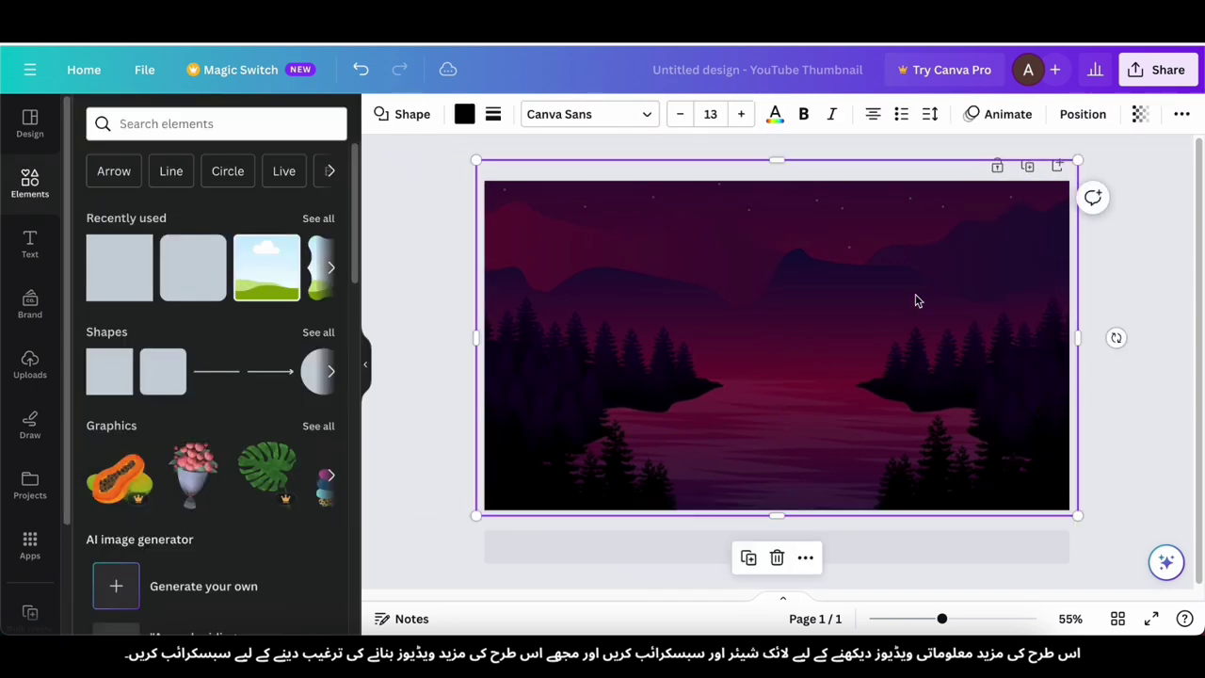
click(409, 377)
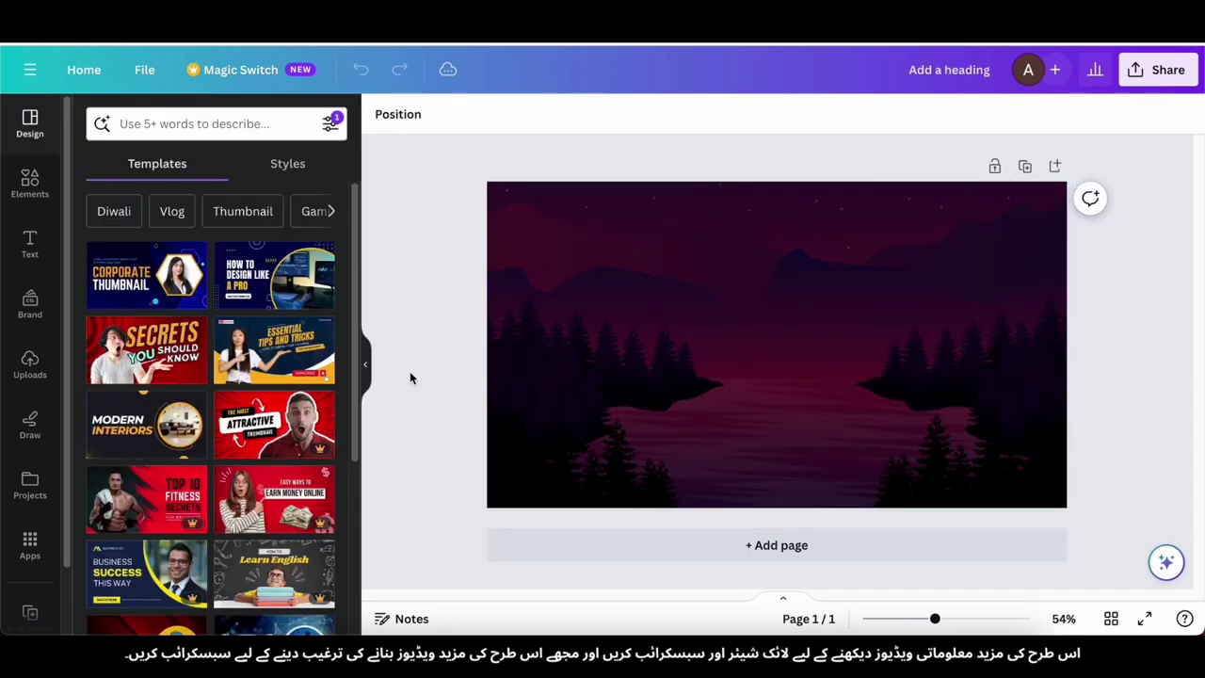
Download the finished background design as a 1,280 × 720 px PNG
click(1162, 74)
click(931, 499)
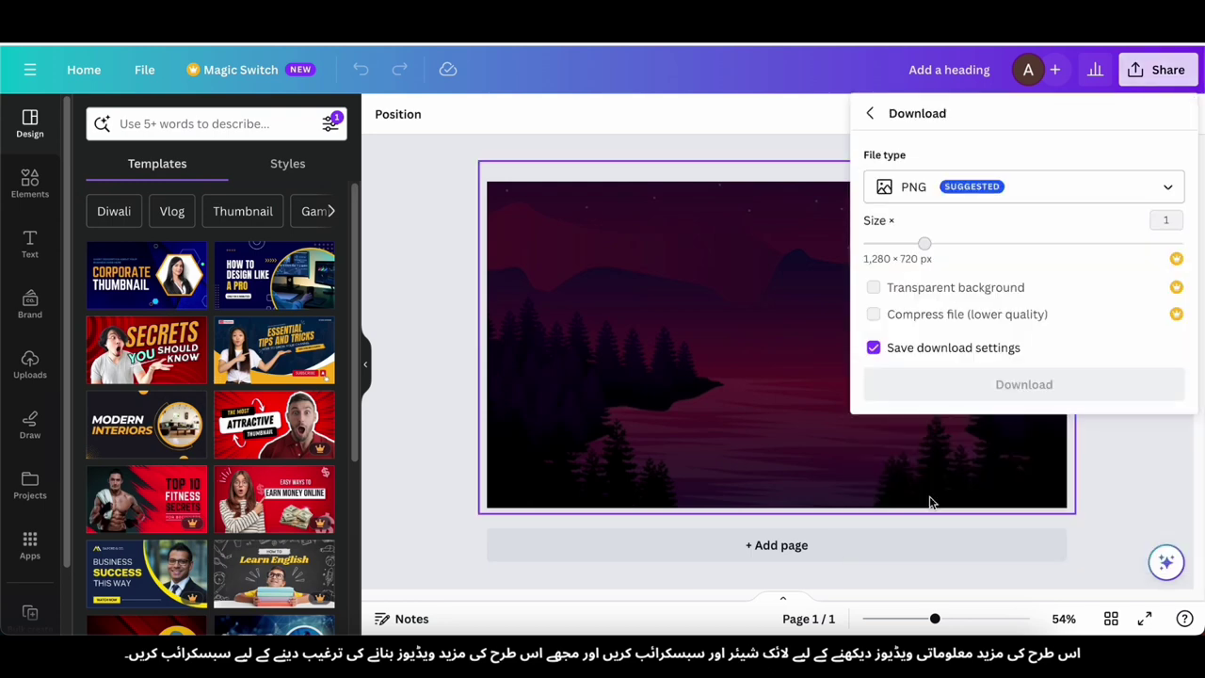
click(1016, 392)
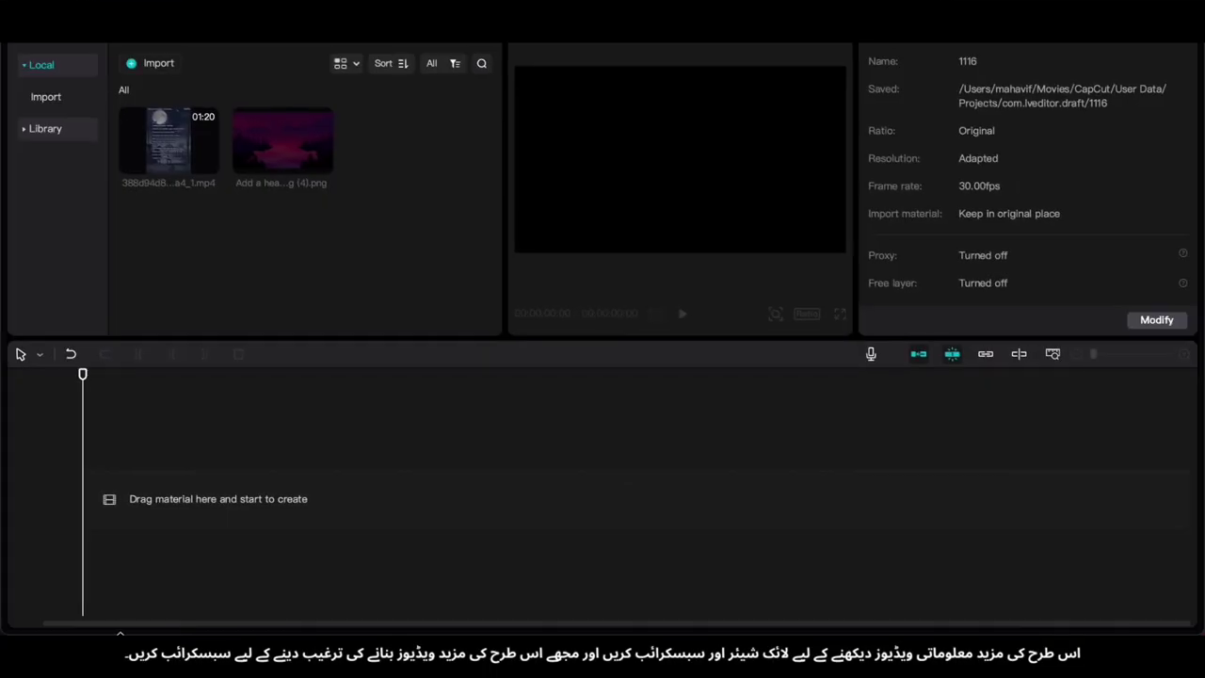
In CapCut, place the image Add a heading (4).png and the extracted song audio at the start of the timeline
click(323, 163)
click(130, 492)
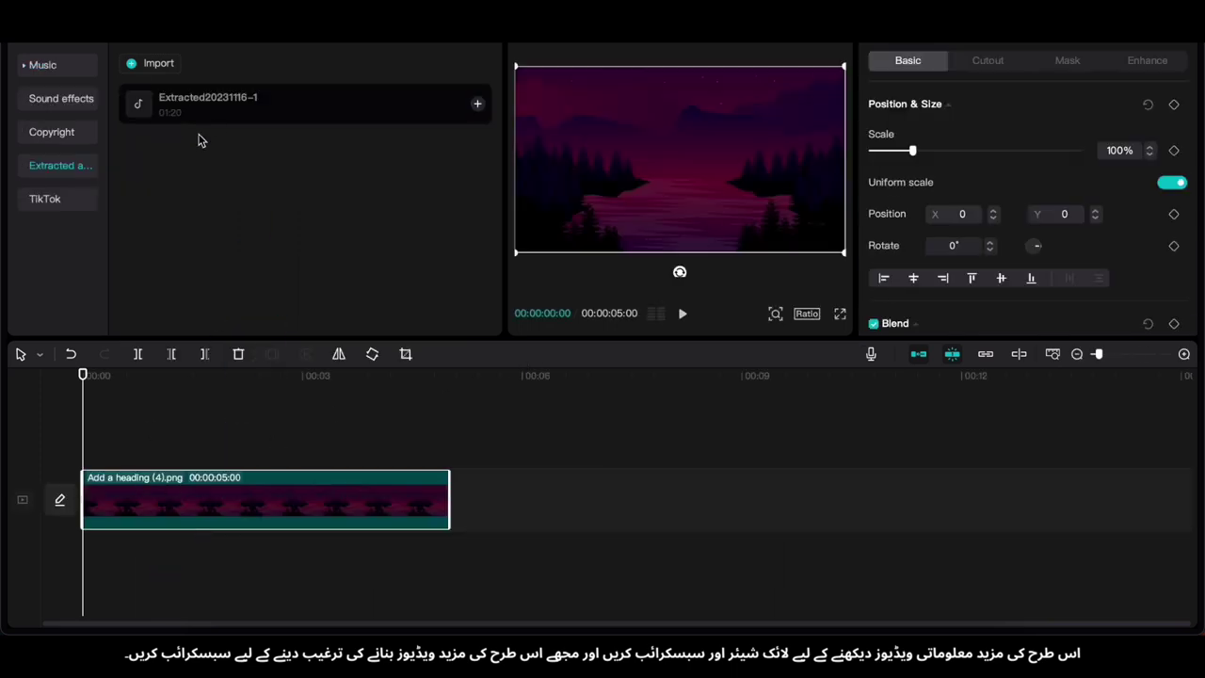
drag(202, 105, 210, 579)
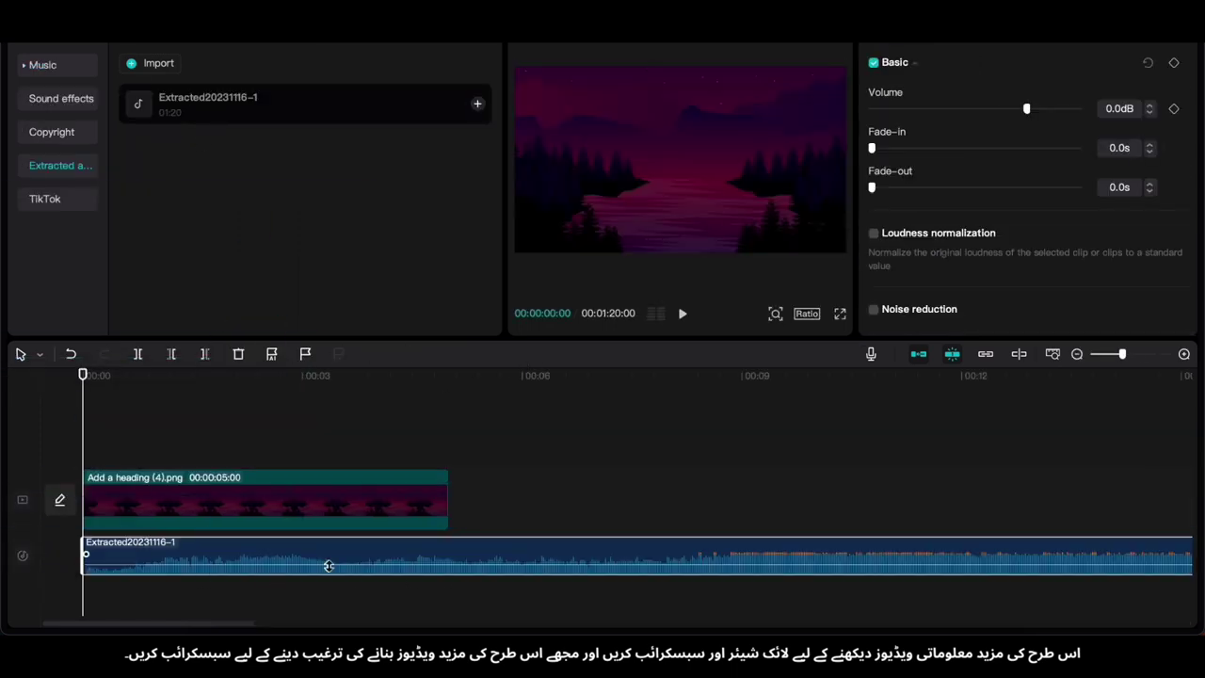
Split the song audio after its intro at about 4 seconds and again at 00:00:21:22
key(space)
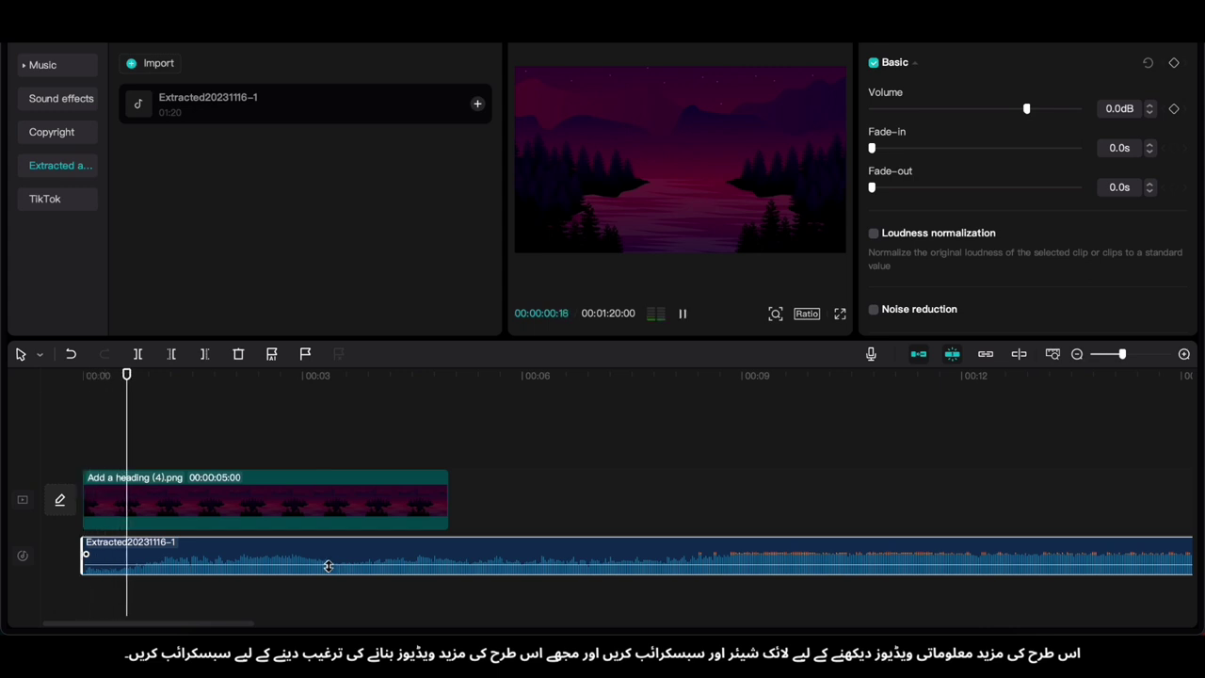
key(super+b)
key(super+minus)
scroll(449, 533, right, 10)
click(426, 513)
key(space)
scroll(565, 514, left, 8)
click(207, 520)
click(409, 592)
click(424, 593)
key(super+b)
Delete the audio section between the two splits and move the remaining audio against the end of the intro
click(408, 563)
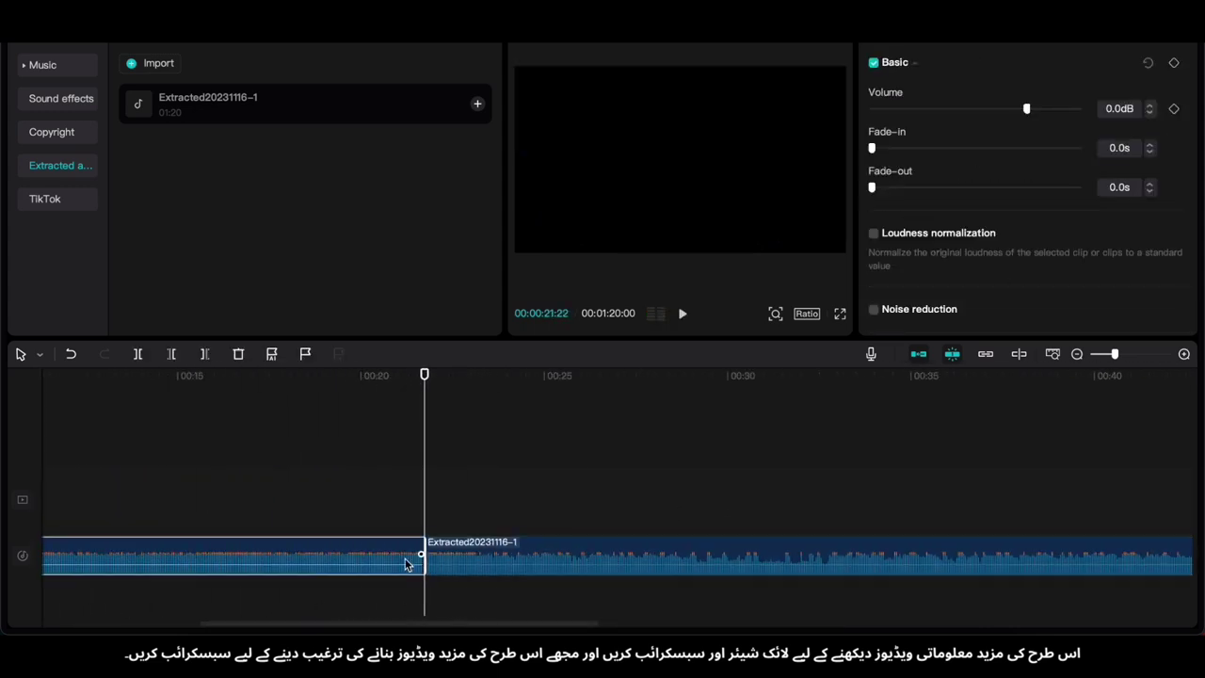
key(BackSpace)
scroll(414, 565, left, 8)
drag(941, 558, 285, 557)
Add a 0.2 s fade-in and a short fade-out to the intro audio clip and play the result
click(145, 543)
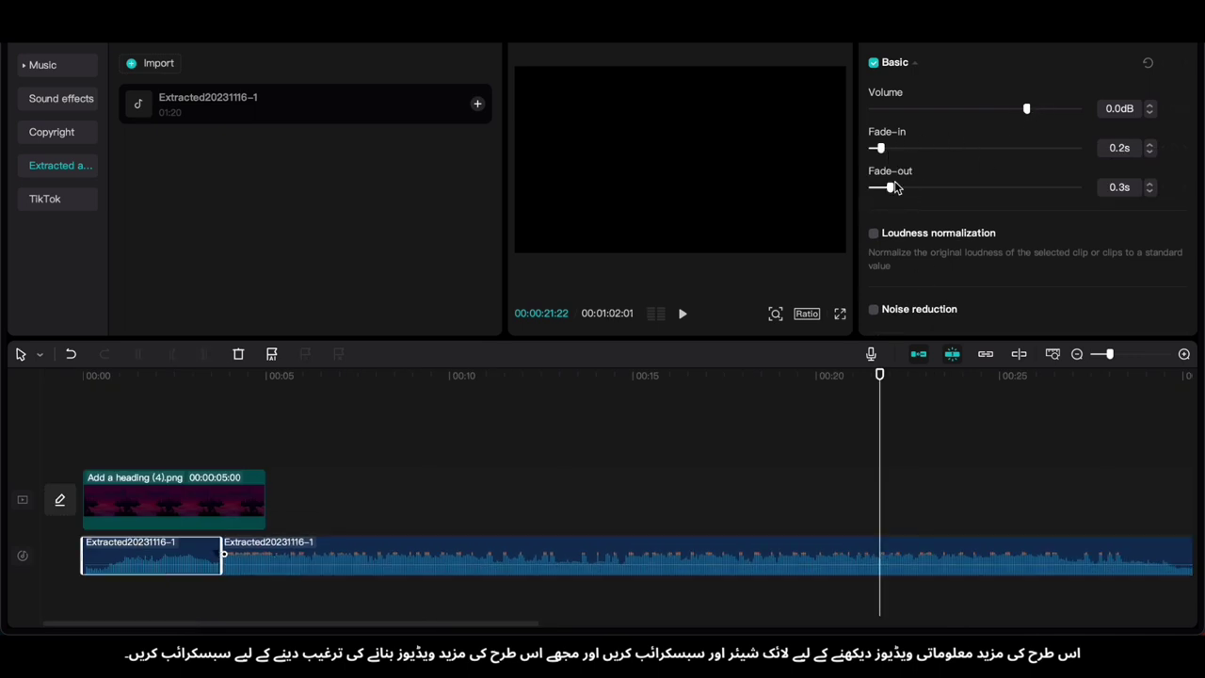
click(1149, 191)
click(1150, 191)
click(102, 461)
key(space)
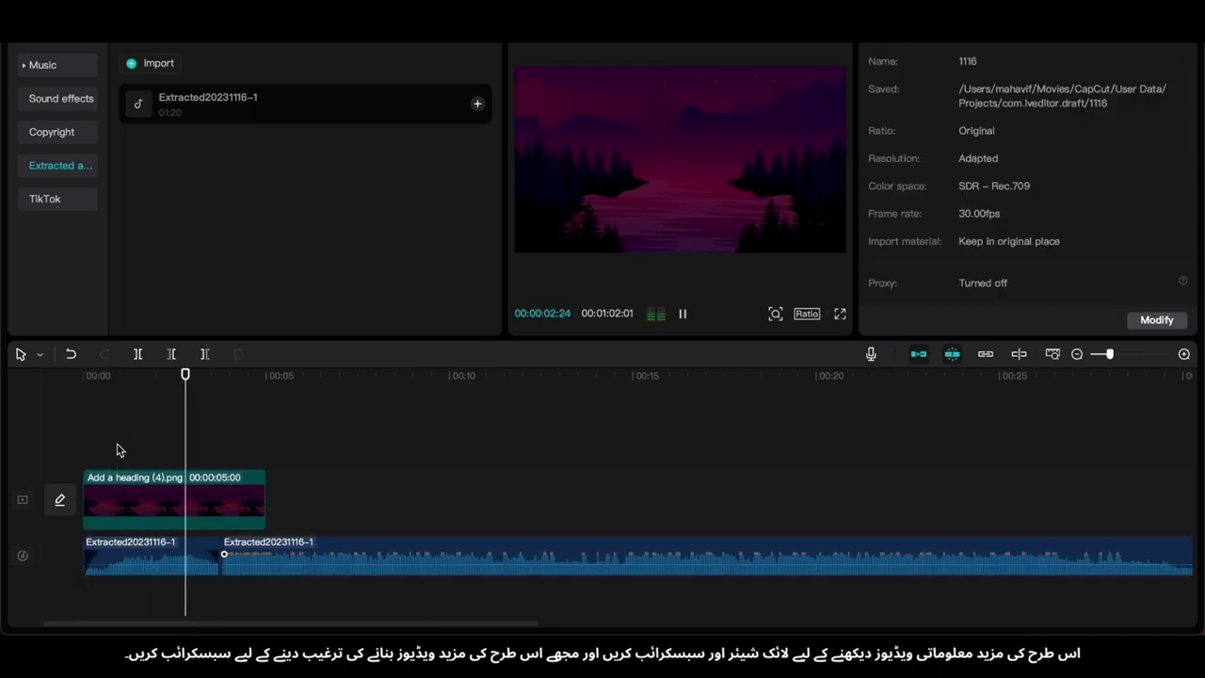
Give the second audio clip a 0.6 s fade-in and a 0.7 s fade-out
click(91, 454)
click(282, 557)
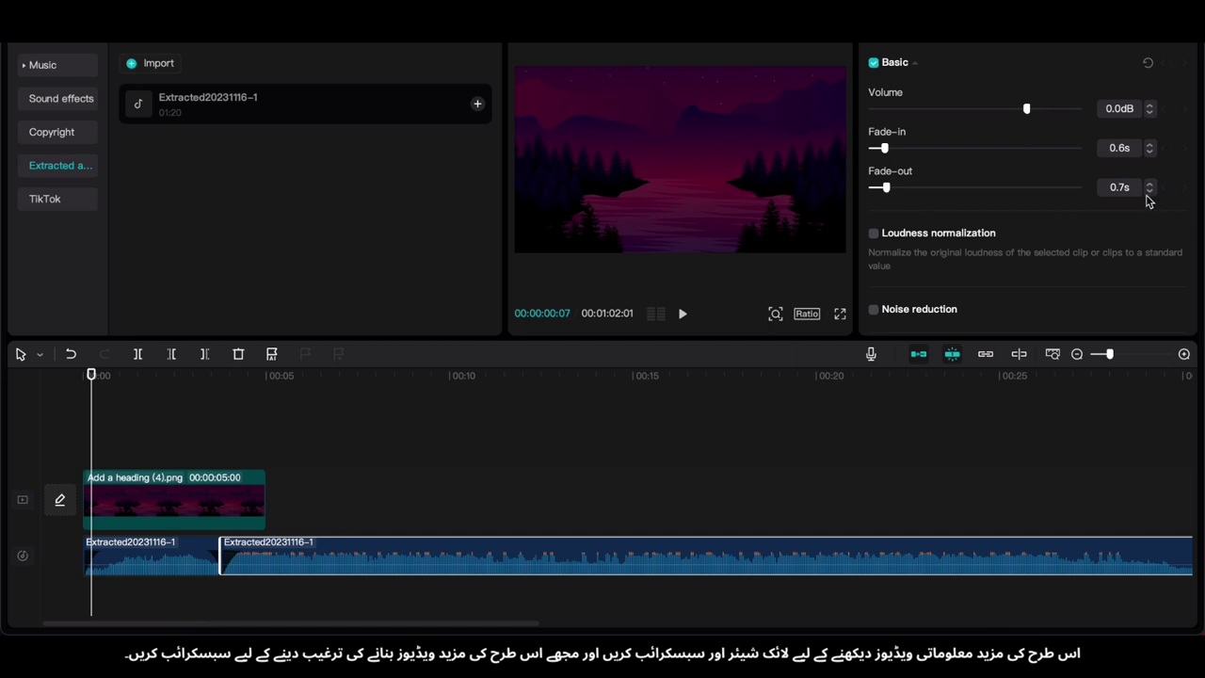
click(111, 444)
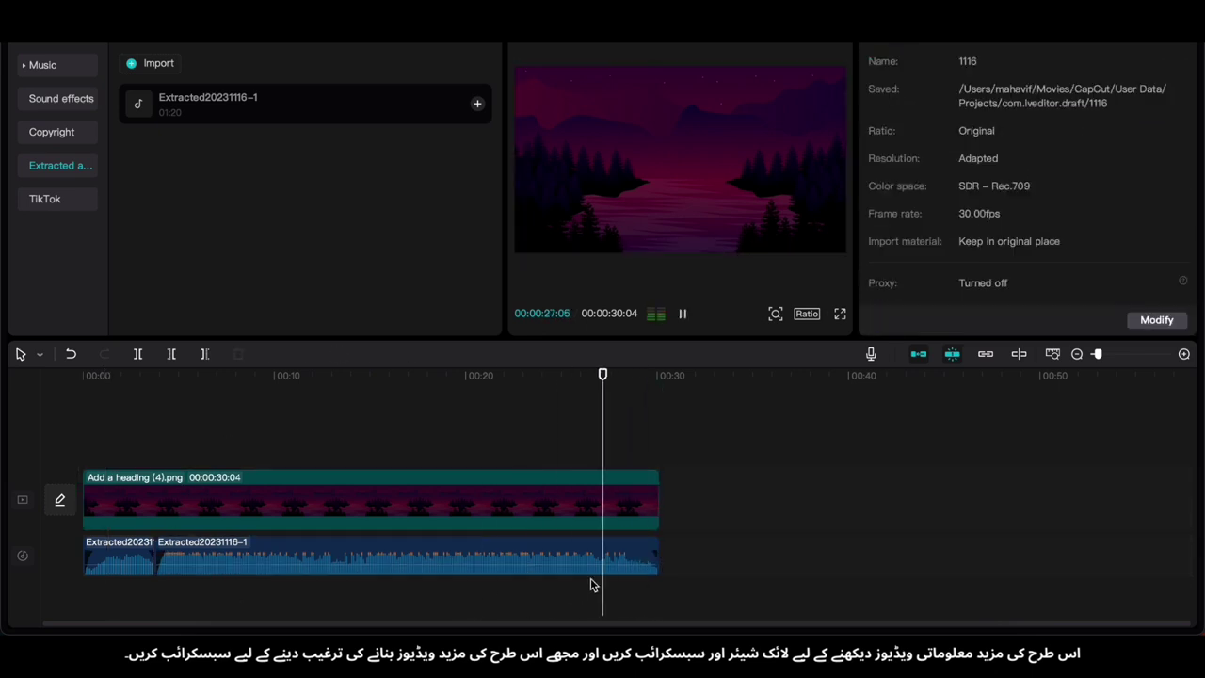
Shorten the background image and song to 27 seconds, and return the playhead to the start after checking playback
click(627, 487)
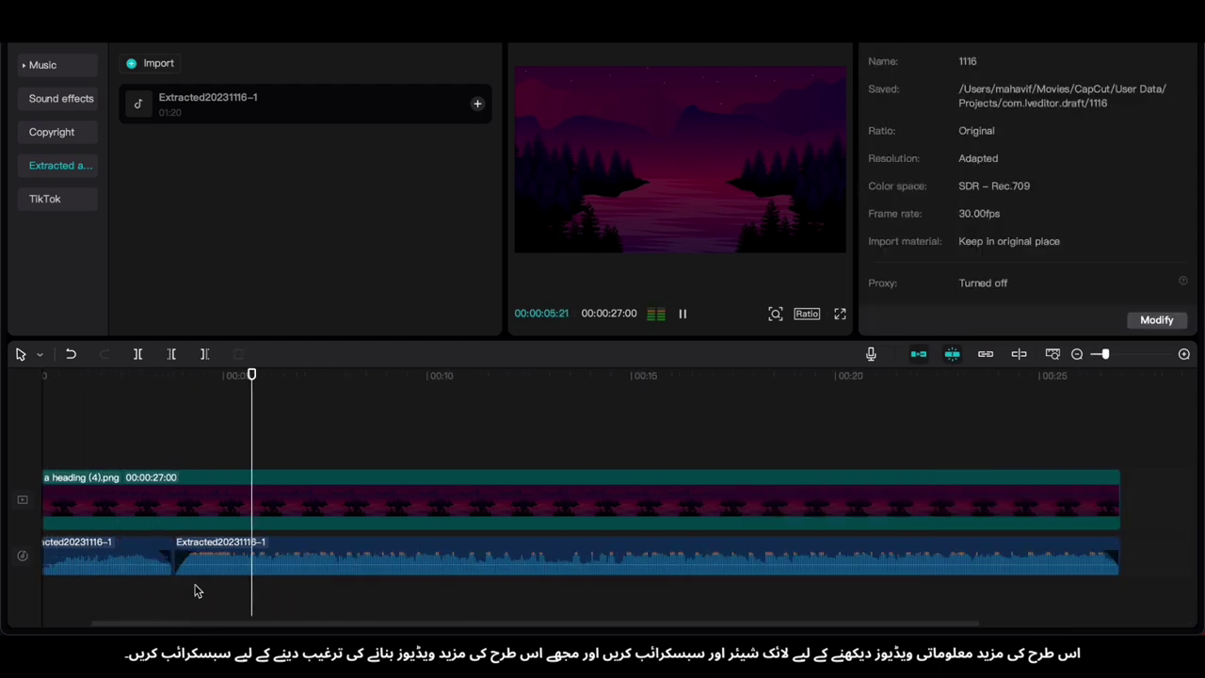
scroll(199, 586, up, 2)
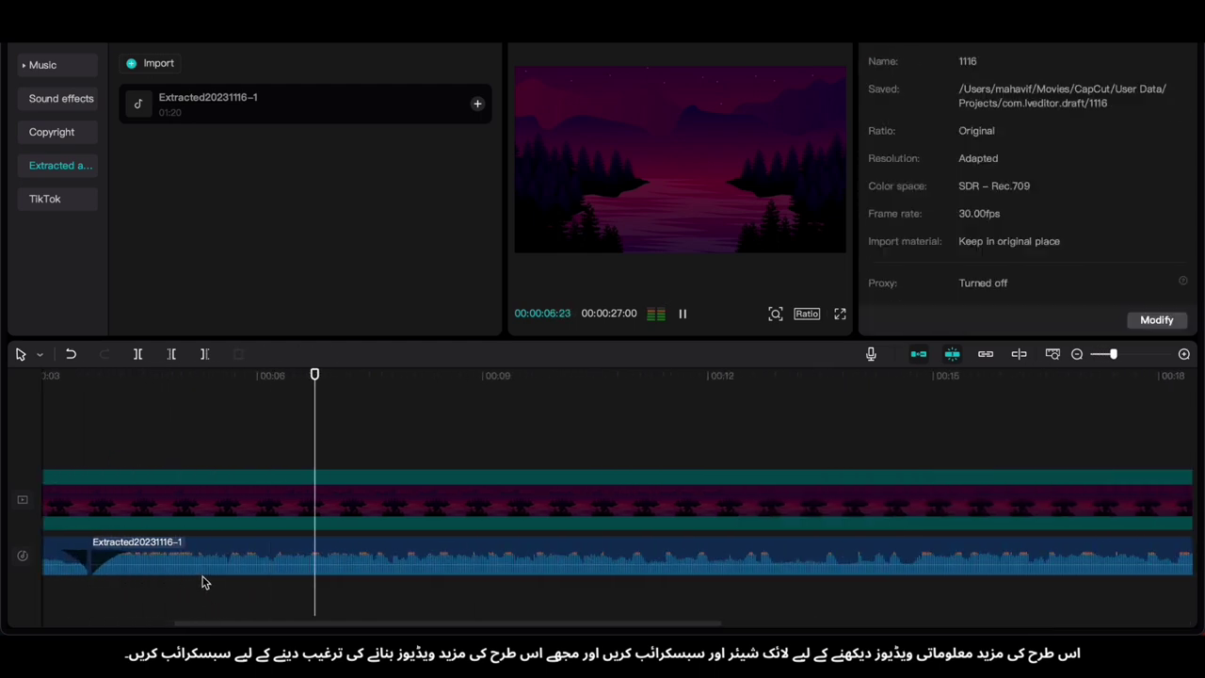
scroll(90, 588, down, 3)
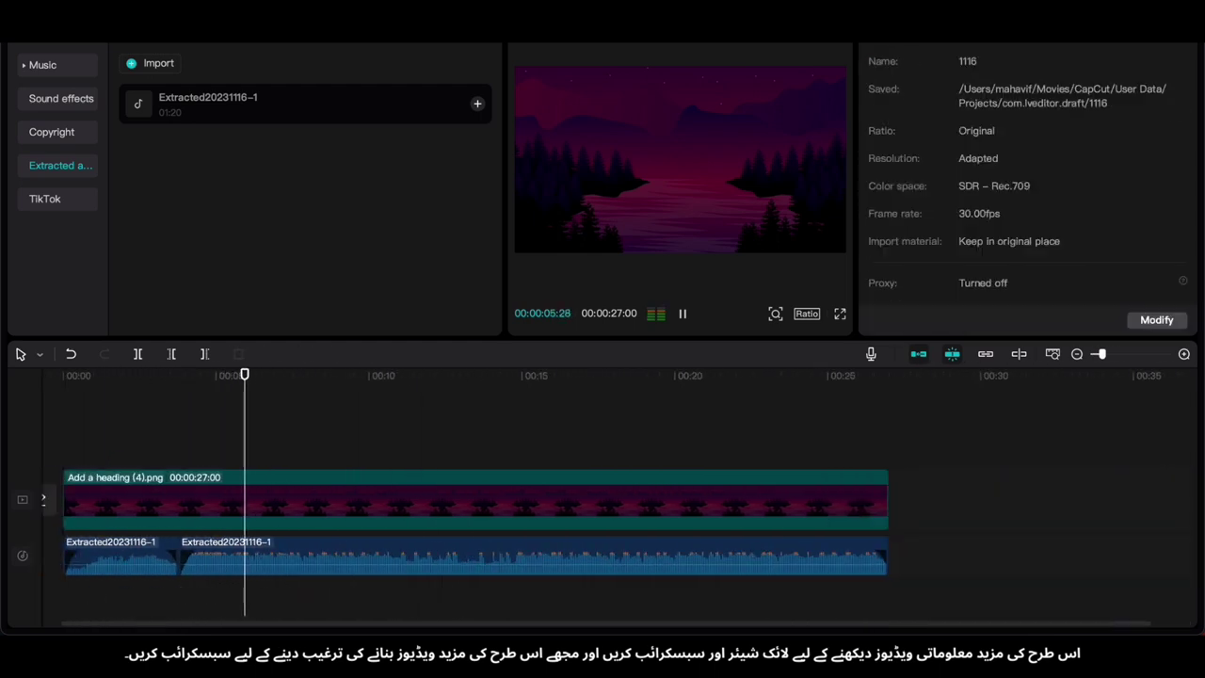
scroll(87, 433, down, 2)
click(85, 413)
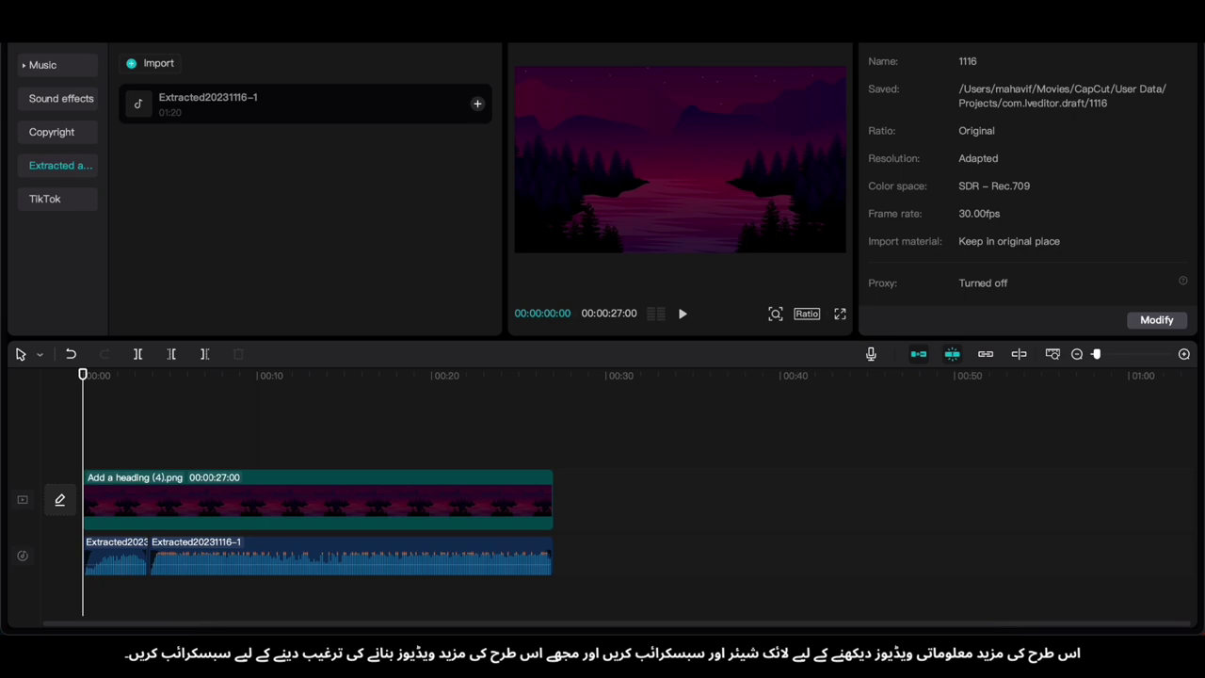
Add a default text at the timeline start and replace its wording with the song title Houdini from the lyrics note
click(95, 30)
click(180, 131)
click(927, 649)
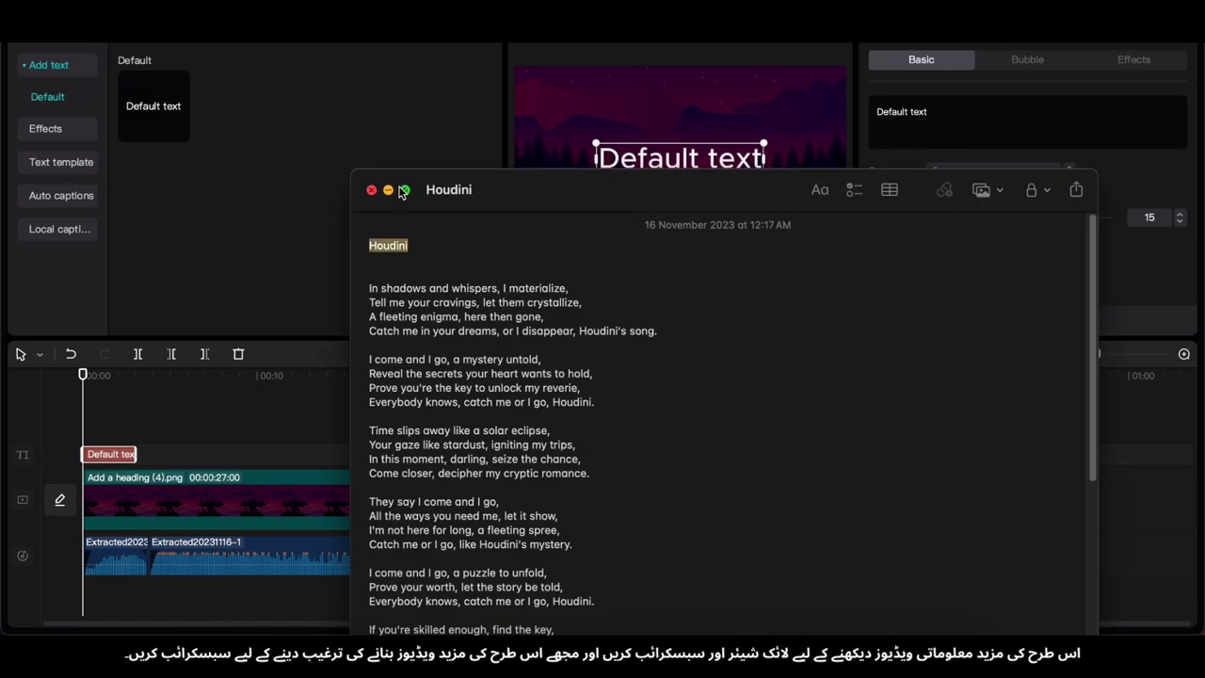
click(388, 190)
click(1038, 114)
key(super+a)
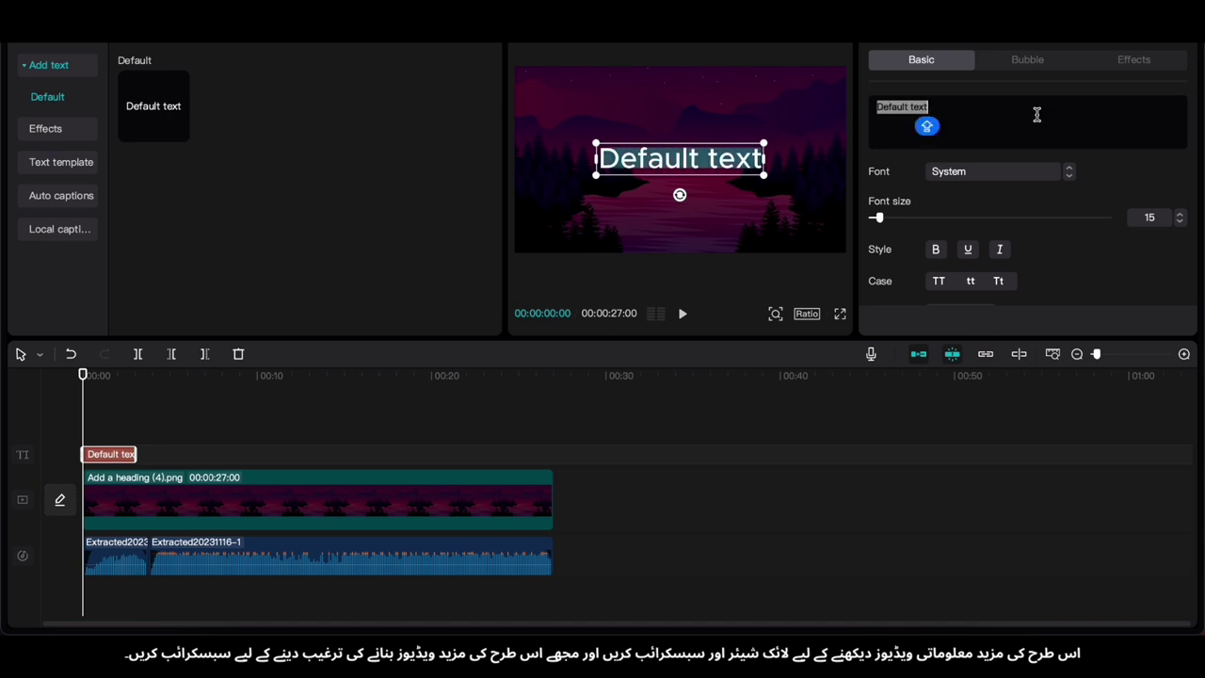
text(Houdini)
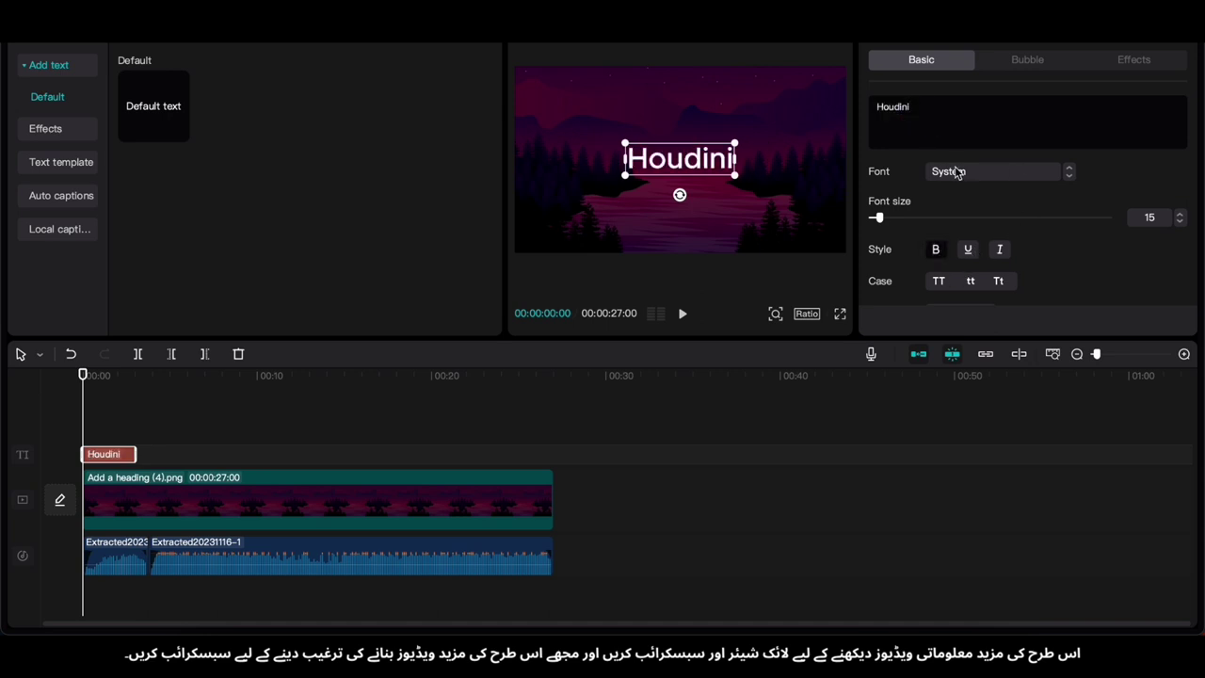
Turn on Glow for the Houdini text with an intensity of 24 and a range of 32
scroll(958, 171, down, 5)
scroll(989, 254, up, 2)
scroll(967, 245, down, 2)
scroll(967, 245, down, 8)
scroll(1007, 245, down, 3)
scroll(1027, 234, up, 2)
scroll(1017, 237, down, 3)
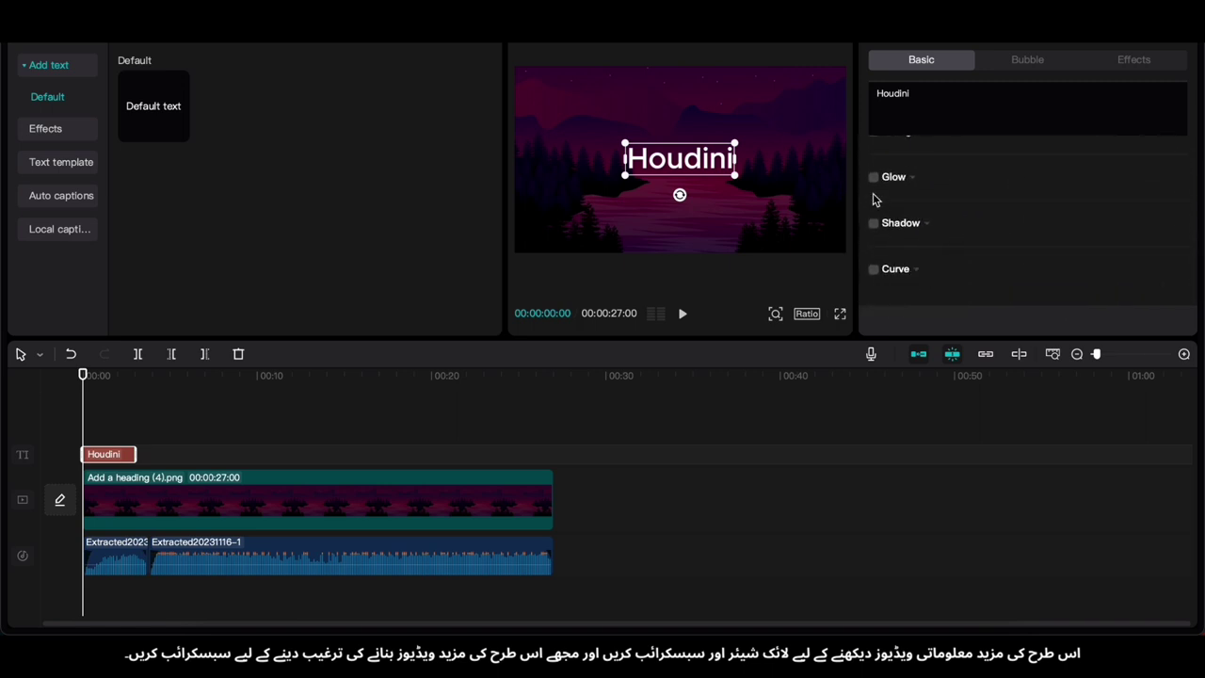
click(874, 177)
scroll(917, 250, down, 1)
click(913, 239)
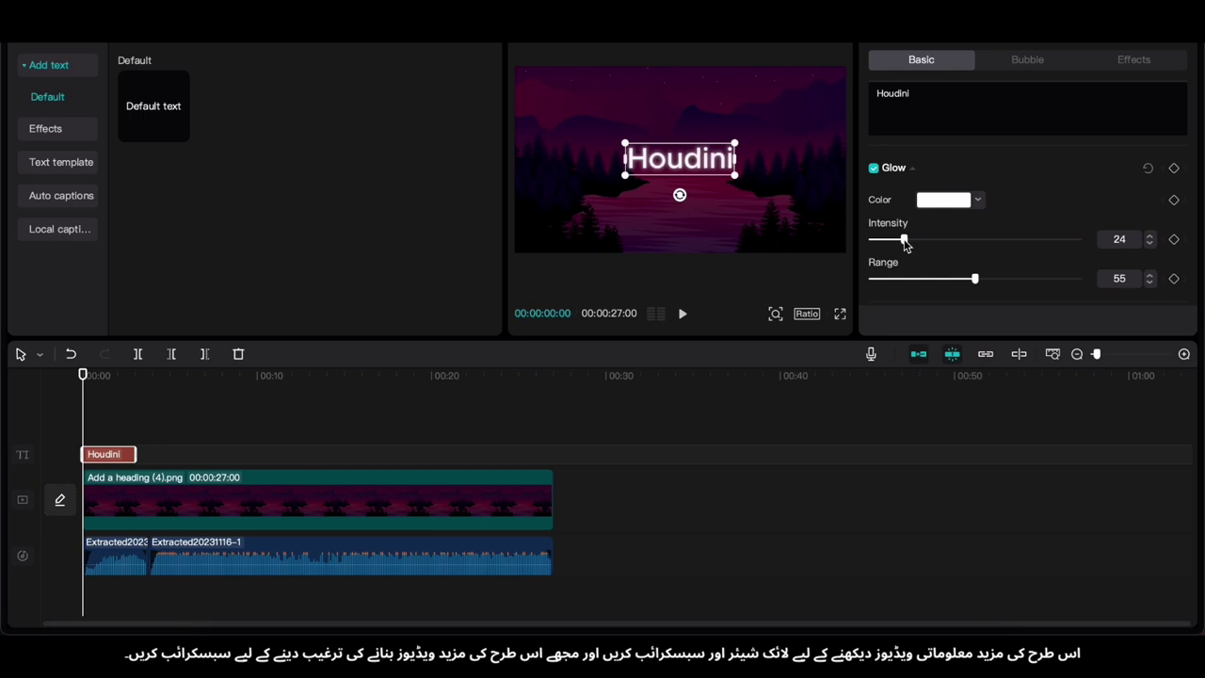
drag(968, 288, 921, 281)
scroll(962, 249, down, 2)
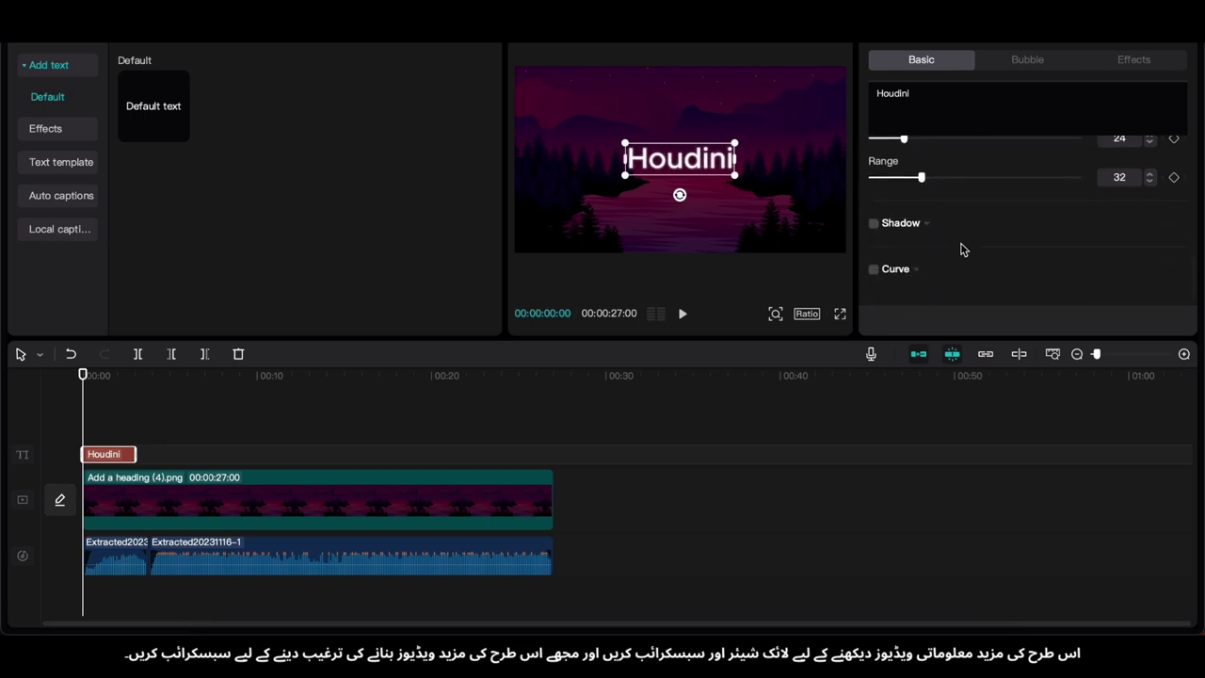
Turn on Shadow for the Houdini text
click(873, 225)
scroll(936, 236, down, 2)
scroll(936, 235, up, 4)
scroll(935, 235, up, 6)
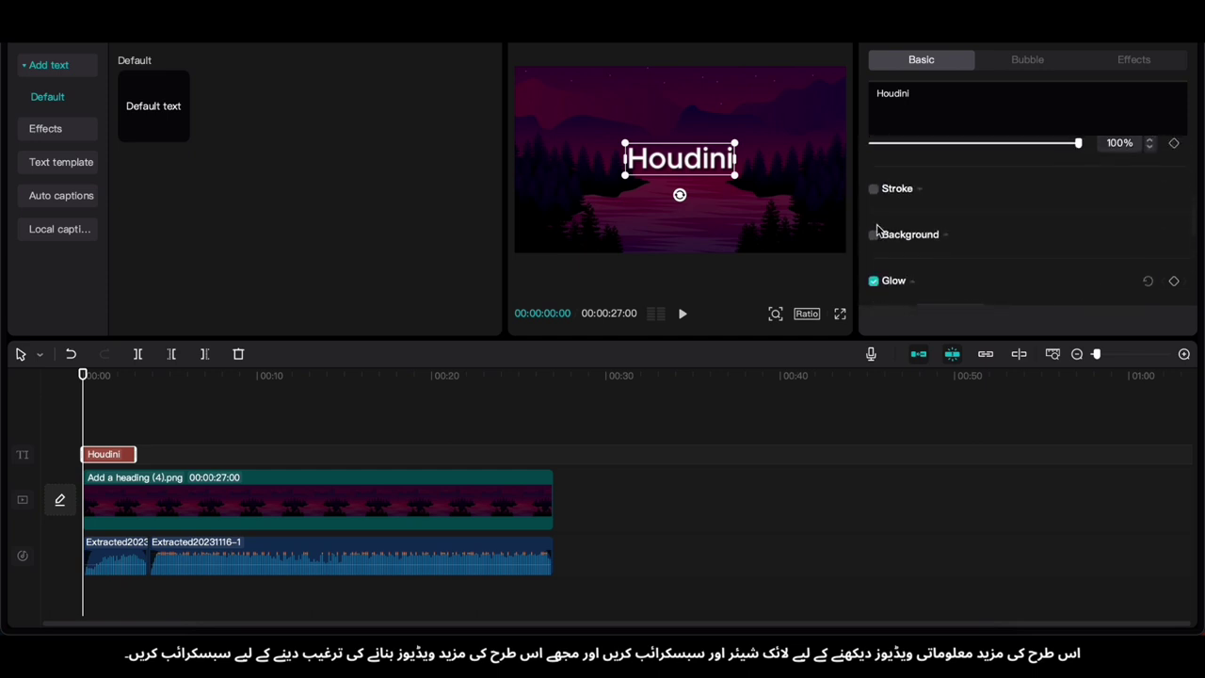
Try the grey-blue outlined preset style on the Houdini text and undo it
scroll(885, 233, up, 3)
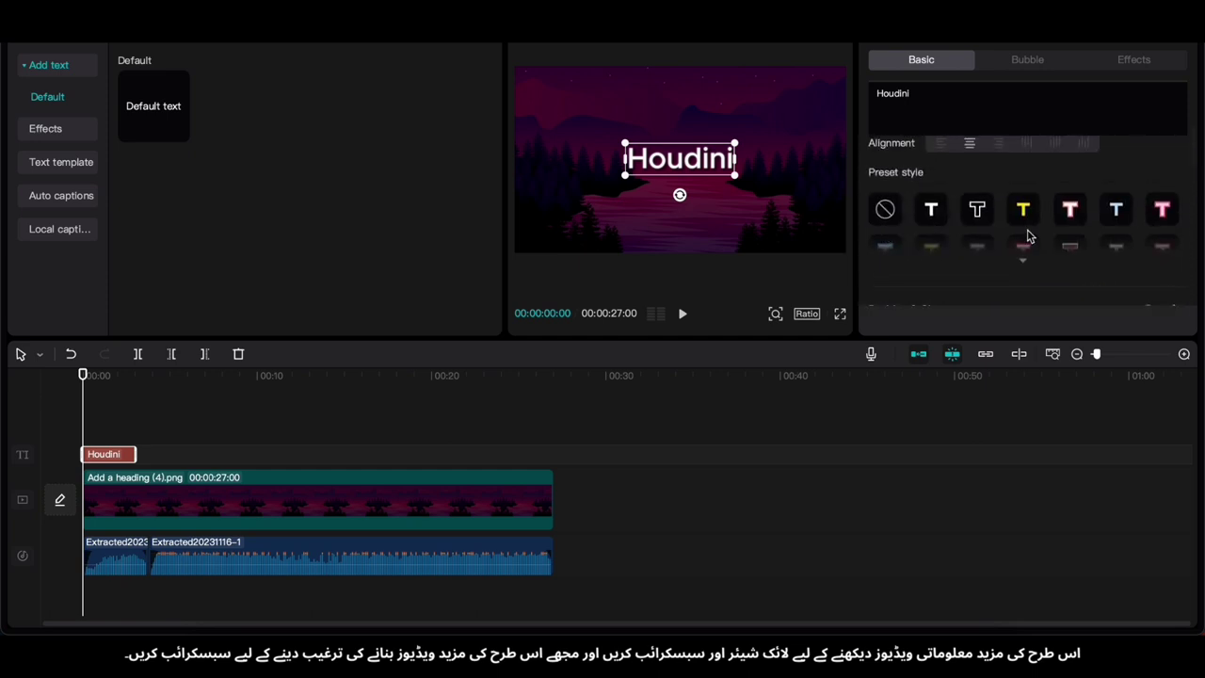
scroll(982, 245, down, 1)
click(977, 237)
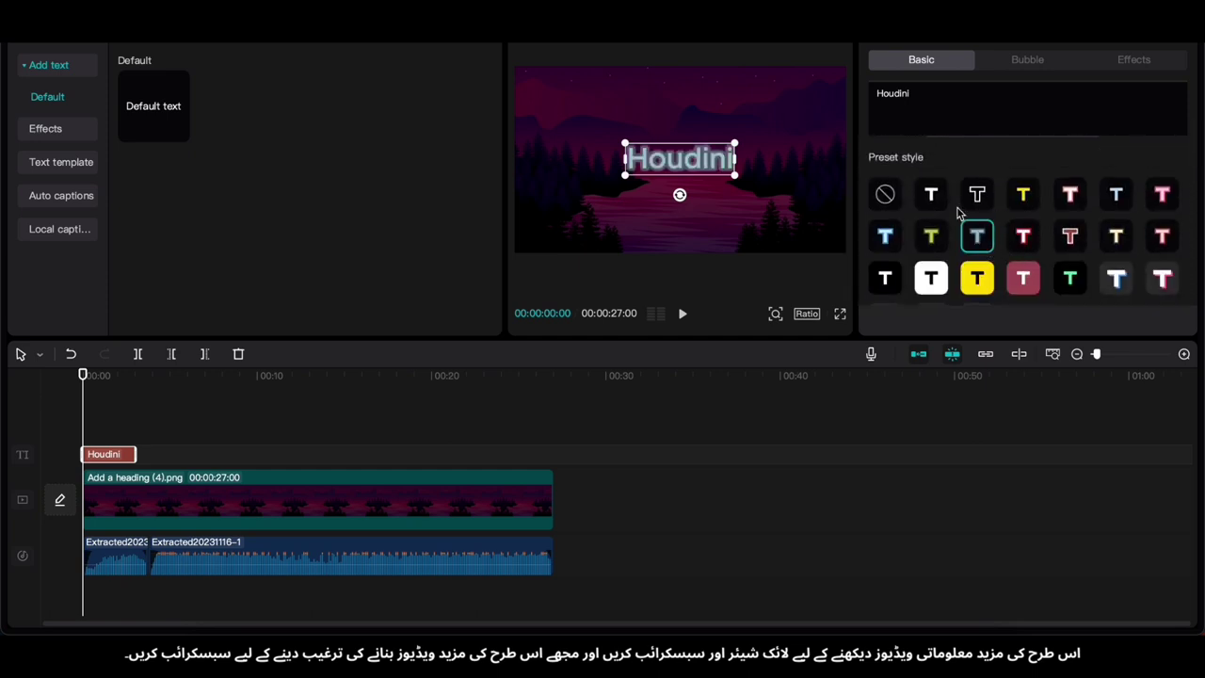
key(ctrl+z)
Browse the commercial fonts for the Houdini text and download several presets, including Lark, Miration, Integrity and Cherish
scroll(1077, 235, up, 5)
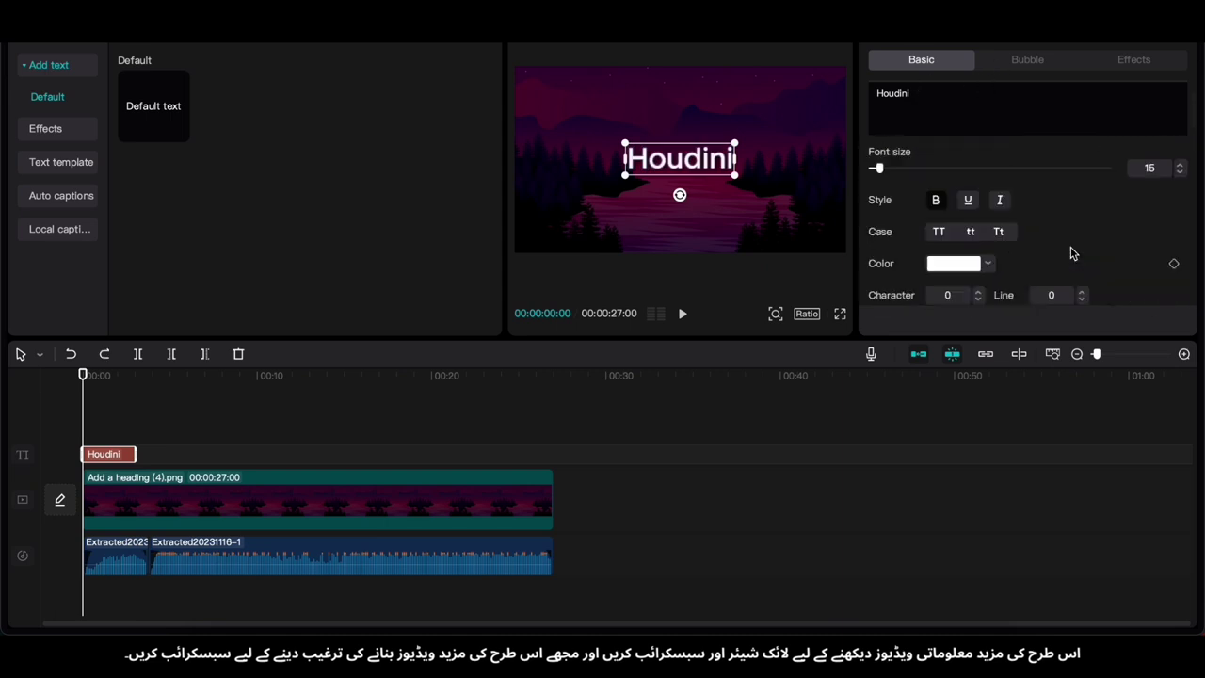
click(1015, 175)
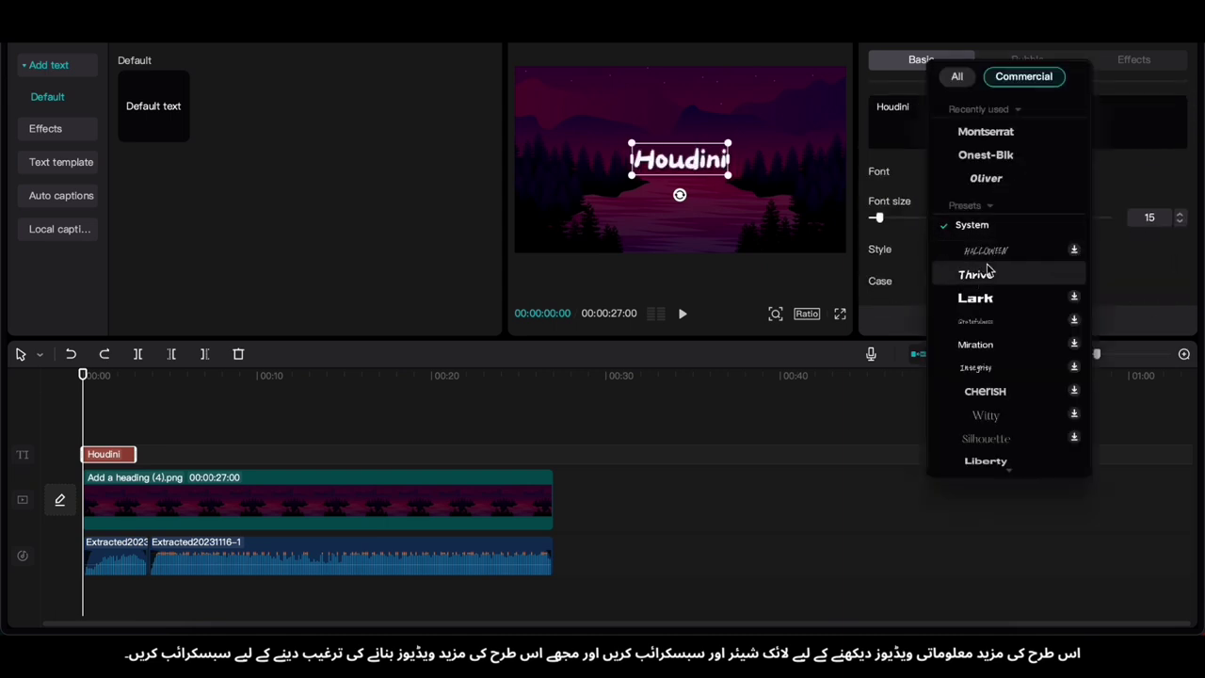
click(1073, 299)
click(1074, 323)
click(1075, 347)
click(1074, 366)
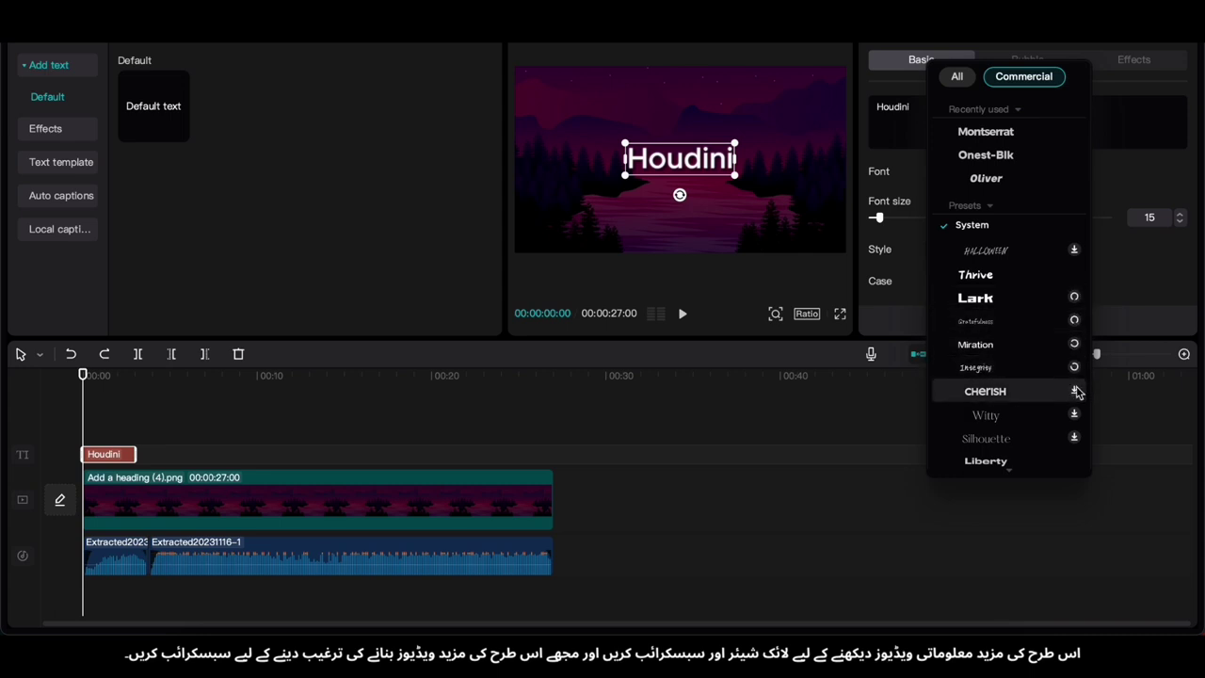
click(1075, 390)
scroll(1074, 390, down, 1)
click(1074, 386)
click(1074, 412)
Apply the Chinoz font to the Houdini text and enlarge the text in the frame
scroll(1077, 369, down, 3)
scroll(994, 263, up, 2)
scroll(994, 282, down, 2)
scroll(993, 360, down, 10)
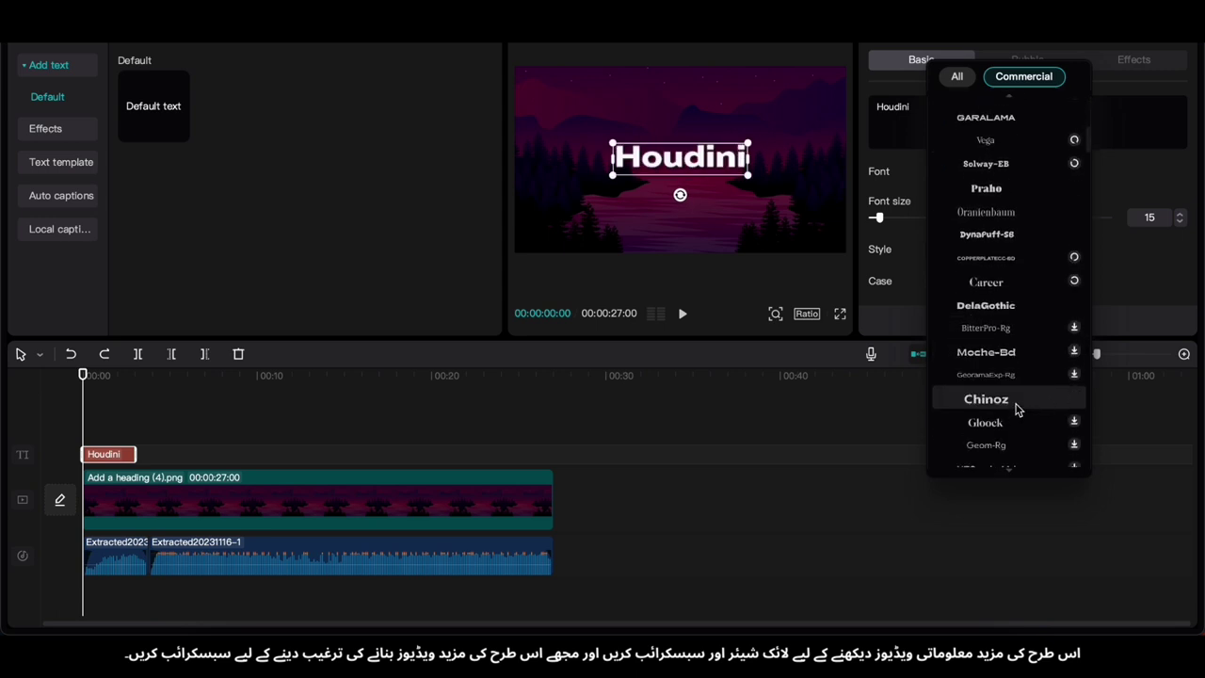
click(1016, 409)
click(676, 169)
click(1092, 221)
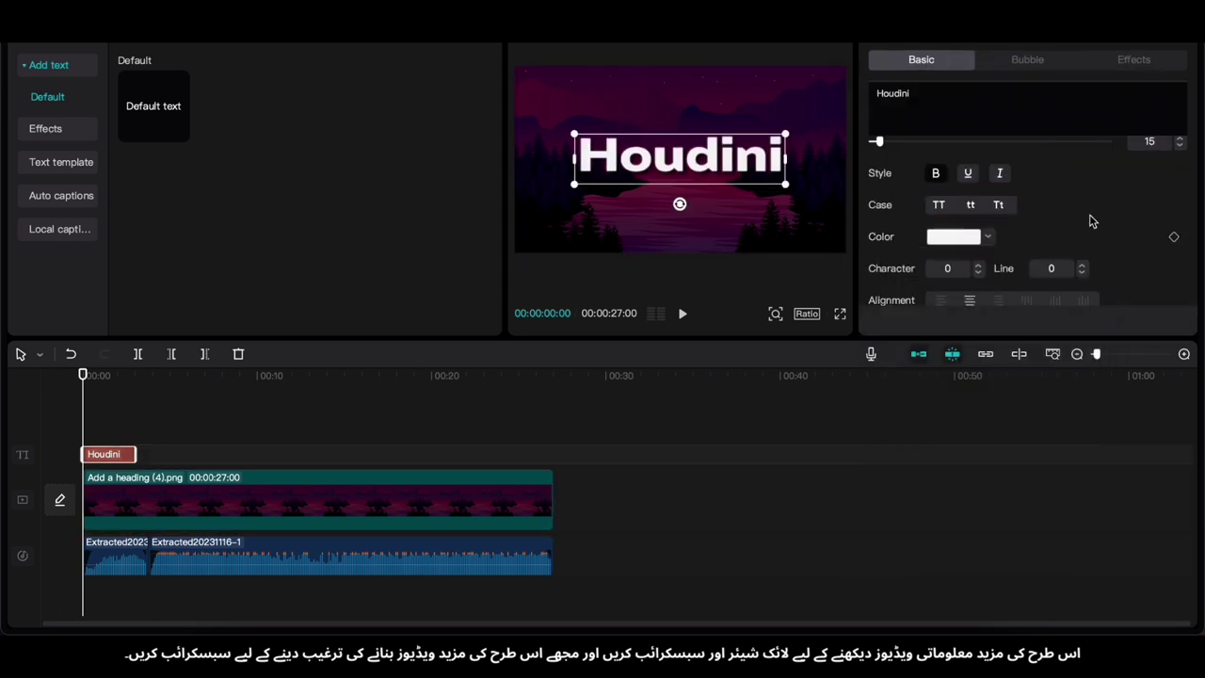
Scale the Houdini text down in the frame and set its case to Title case after trying uppercase
click(939, 205)
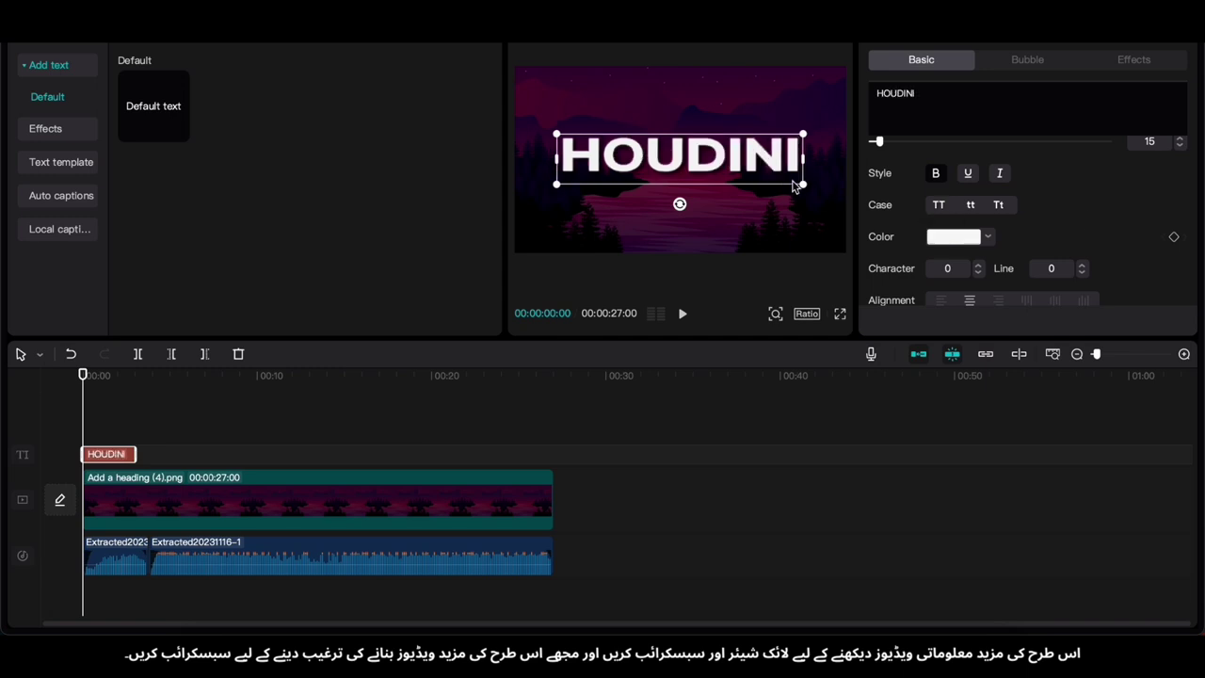
drag(803, 187, 752, 166)
drag(650, 156, 649, 153)
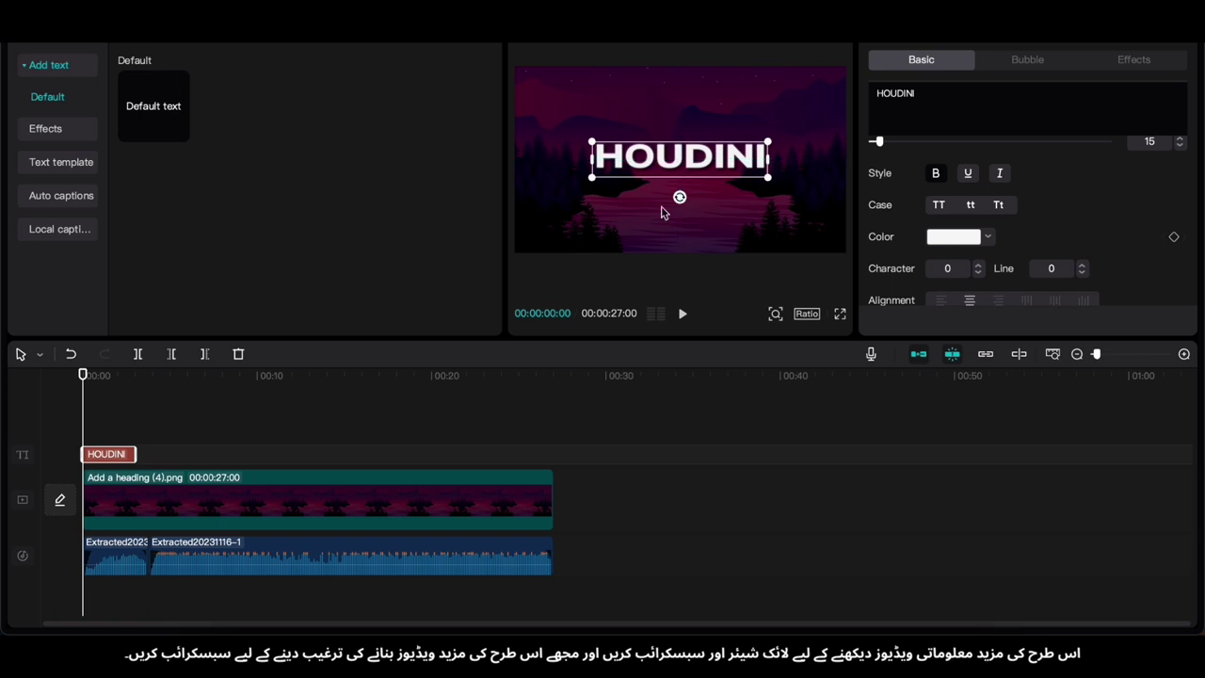
click(999, 206)
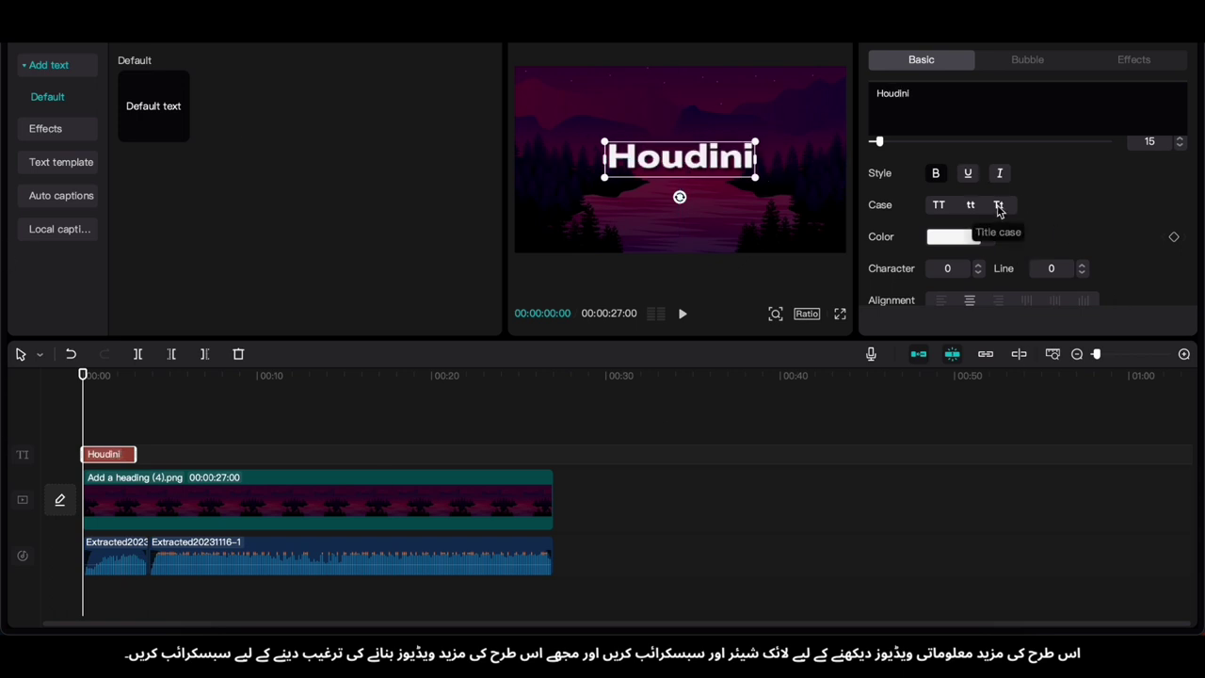
Enlarge the Houdini title slightly in the frame and give it the Fade In entrance and Fade Out exit animations
drag(753, 178, 770, 184)
drag(682, 160, 665, 160)
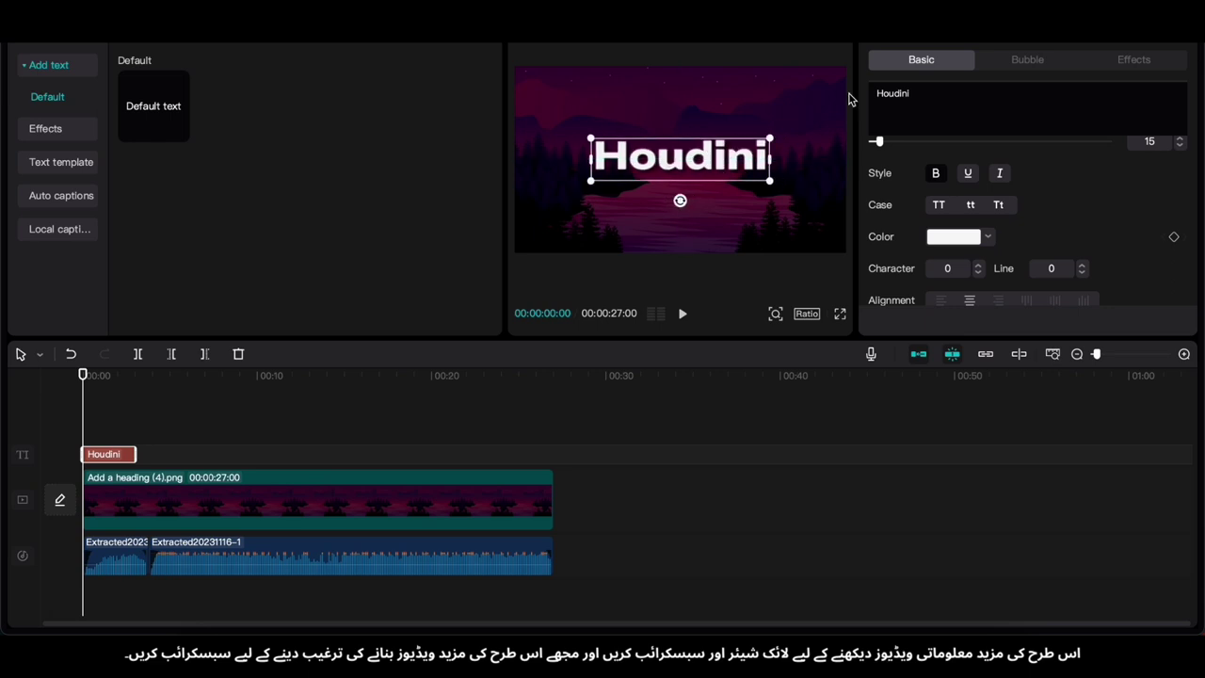
click(954, 42)
scroll(947, 237, down, 2)
click(1024, 156)
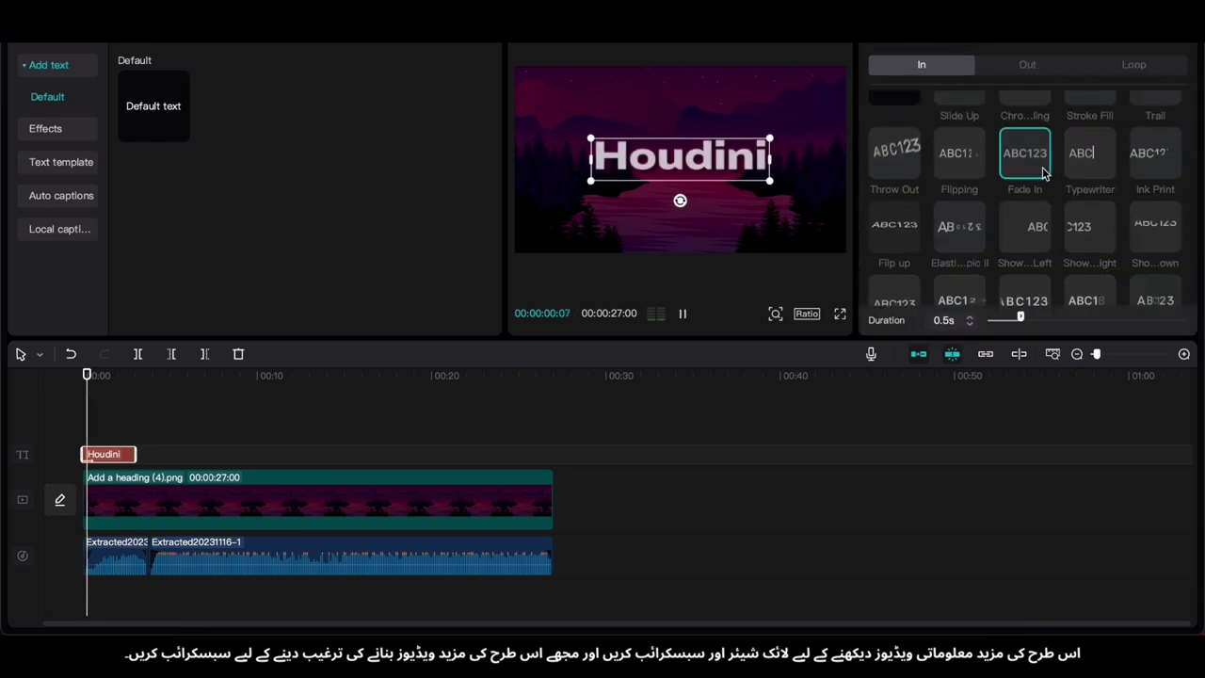
click(1060, 68)
scroll(1082, 193, down, 1)
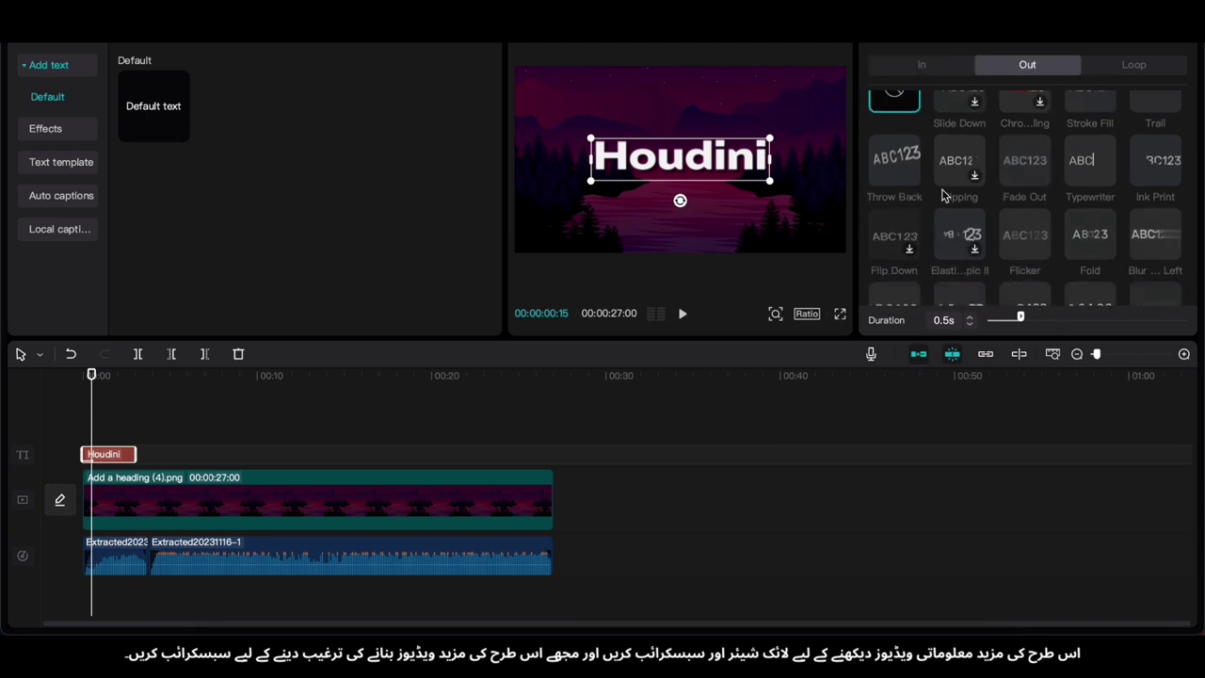
click(1043, 179)
click(100, 439)
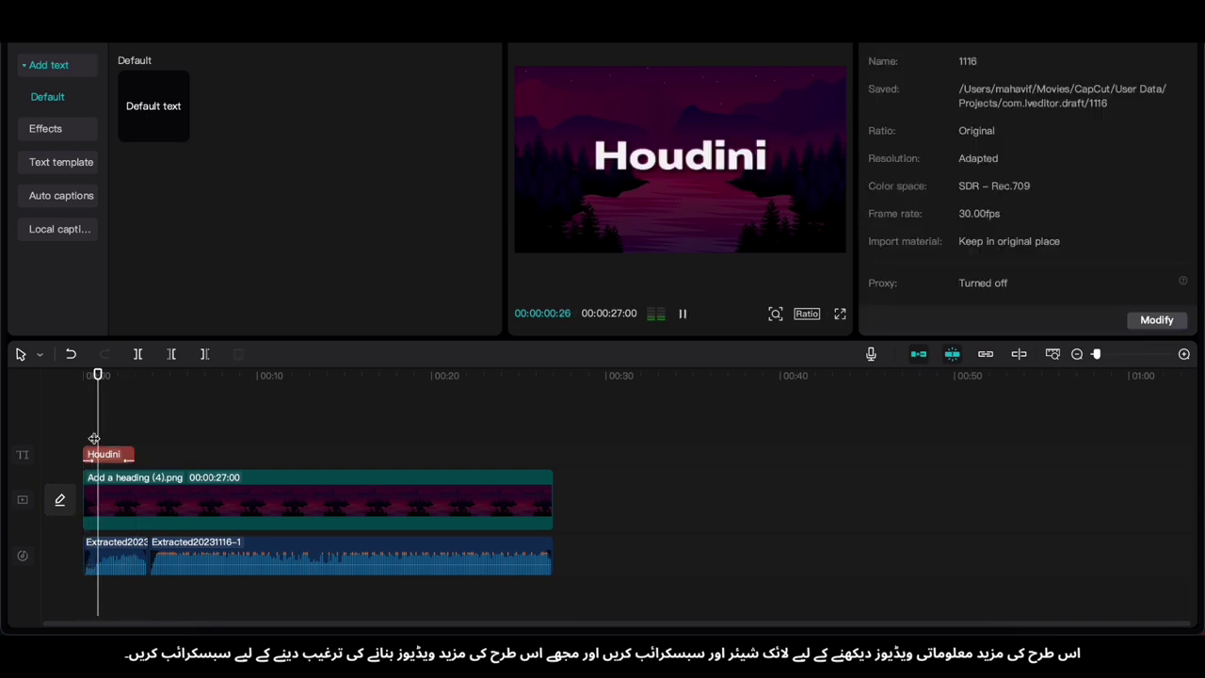
Extend the Houdini title clip to 00:00:03:23, where the second audio clip starts
scroll(137, 458, up, 3)
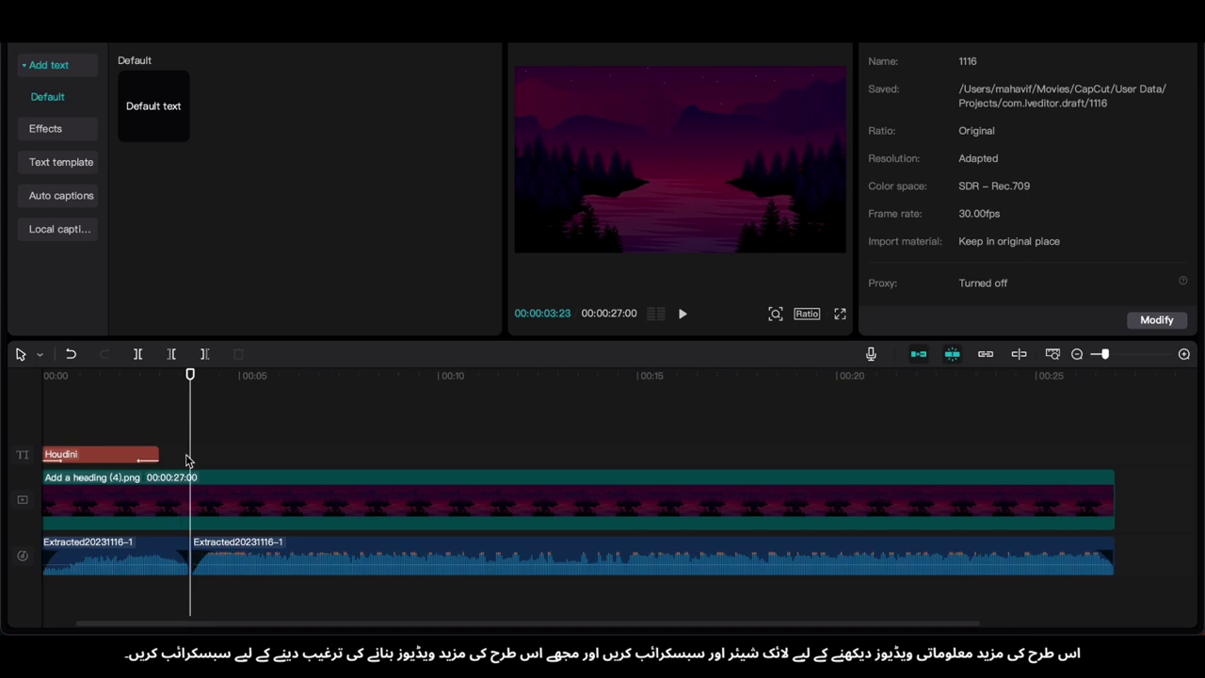
click(146, 459)
drag(167, 455, 190, 455)
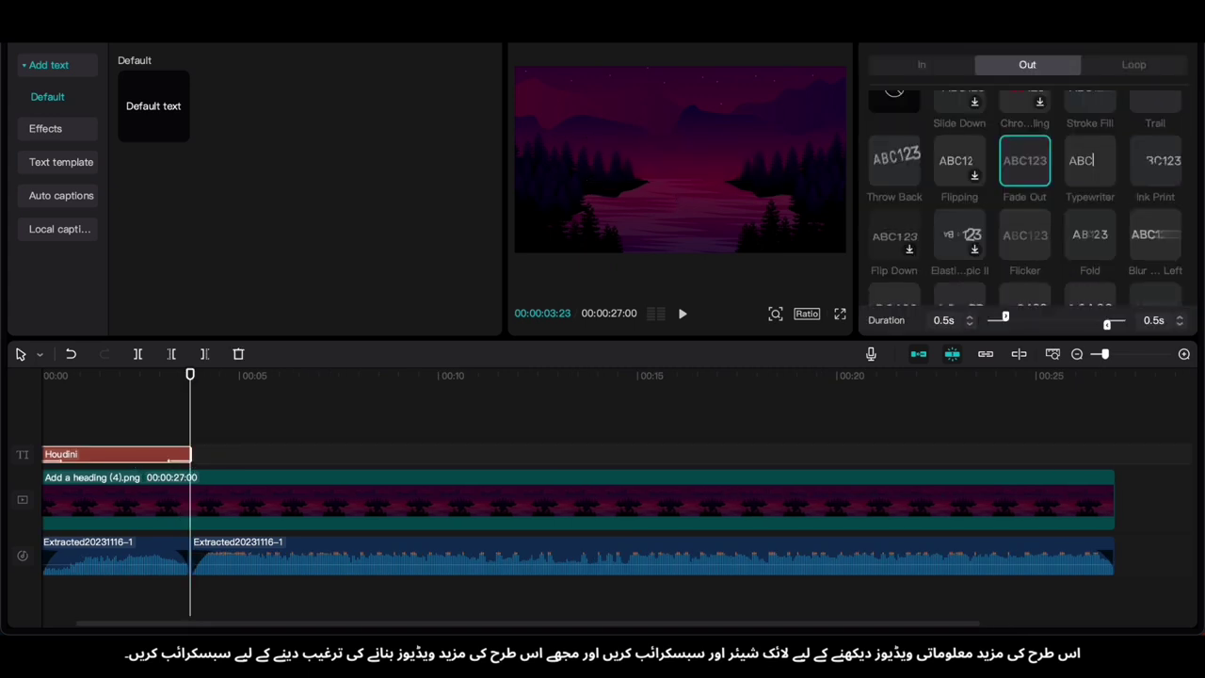
Set the Houdini title's Fade In duration to 0.8 s and lengthen its Fade Out duration
click(969, 318)
click(969, 318)
click(969, 318)
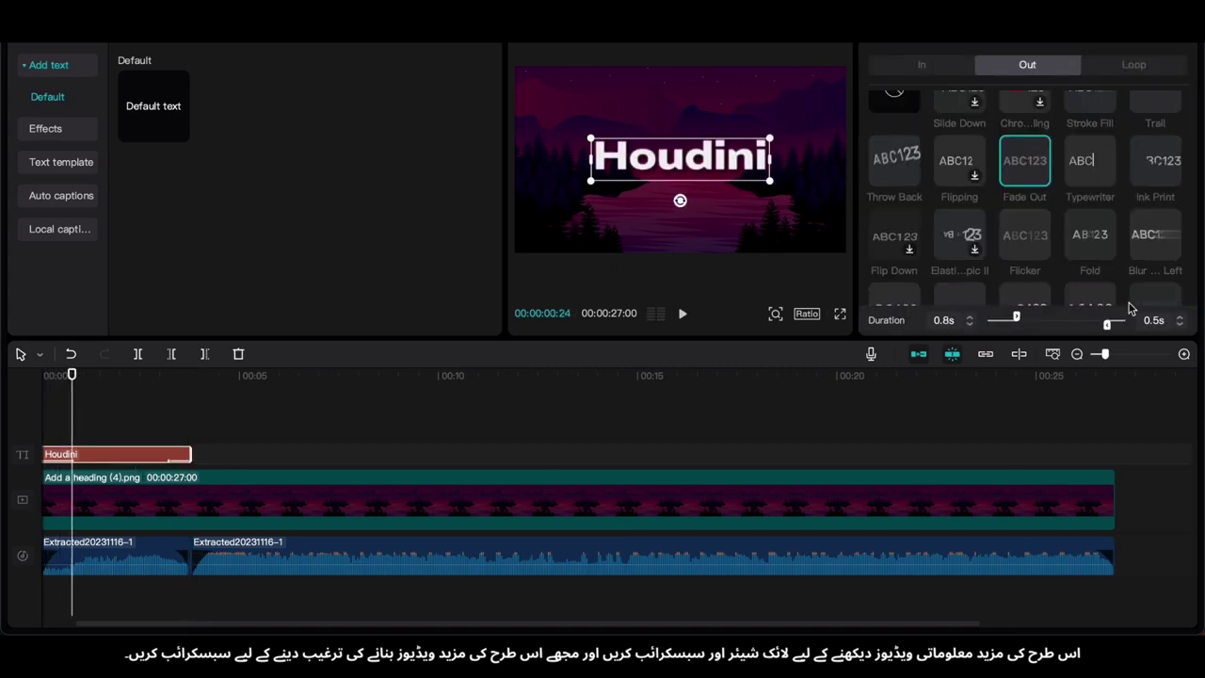
click(1180, 317)
click(1180, 317)
click(1181, 318)
scroll(118, 438, down, 3)
click(158, 435)
click(180, 133)
scroll(234, 373, up, 5)
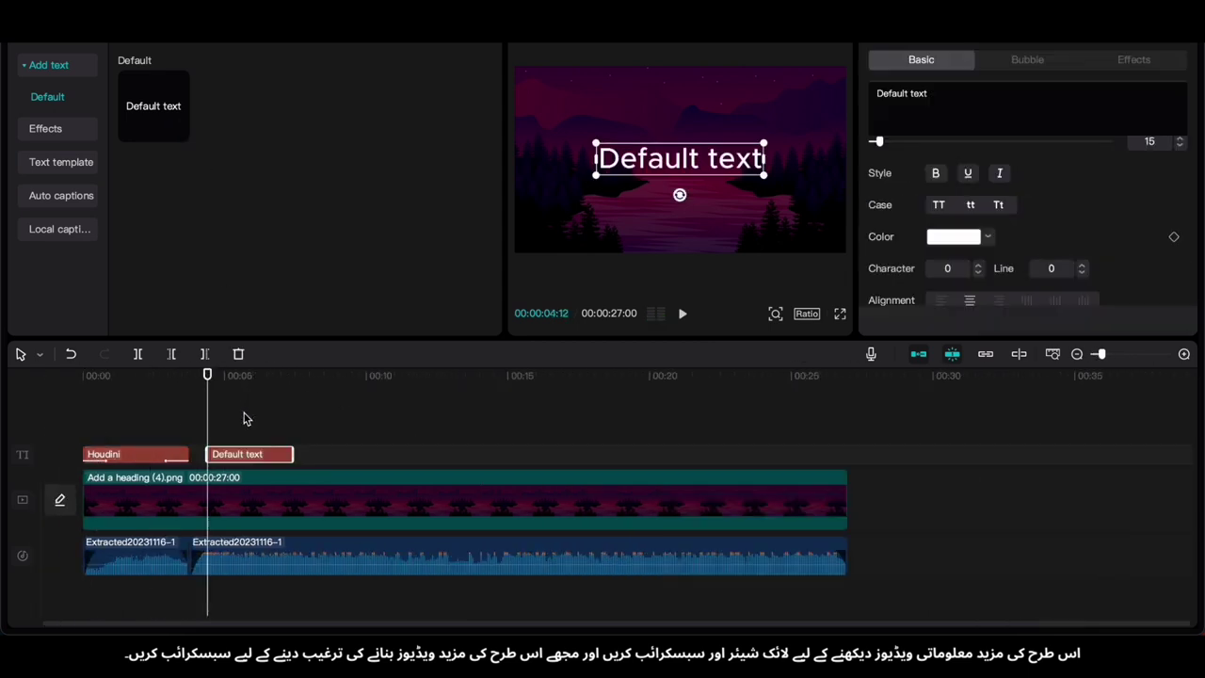
drag(320, 465, 268, 465)
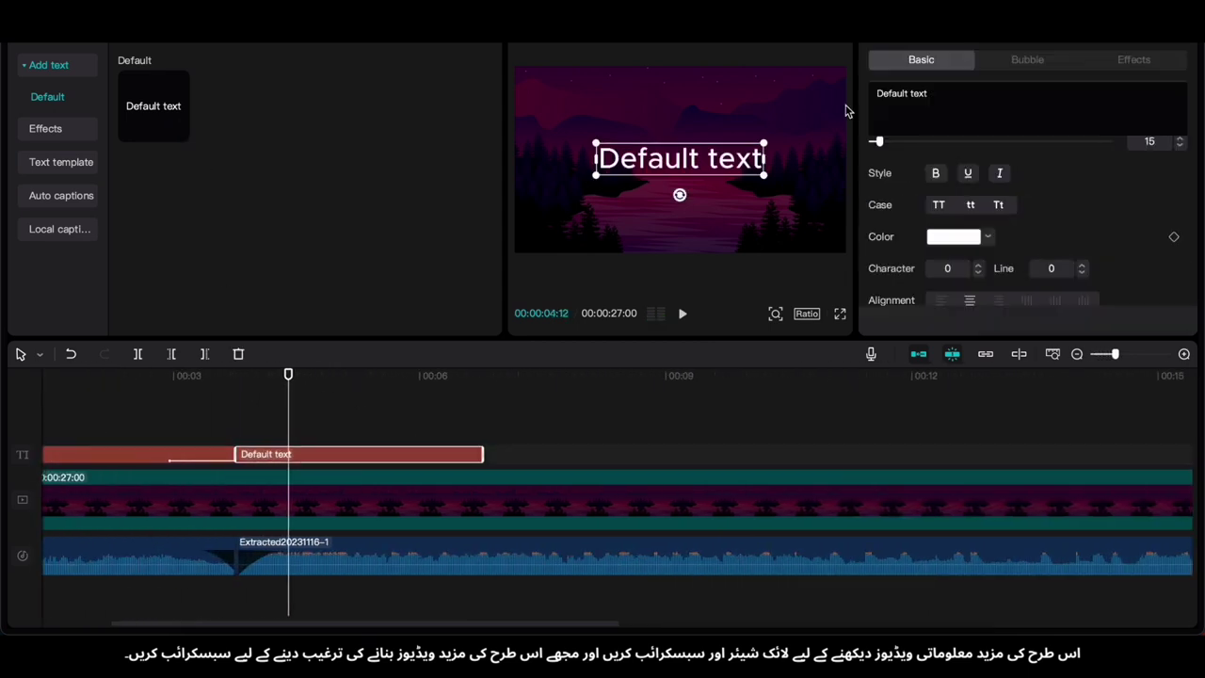
click(1017, 97)
key(BackSpace)
click(315, 457)
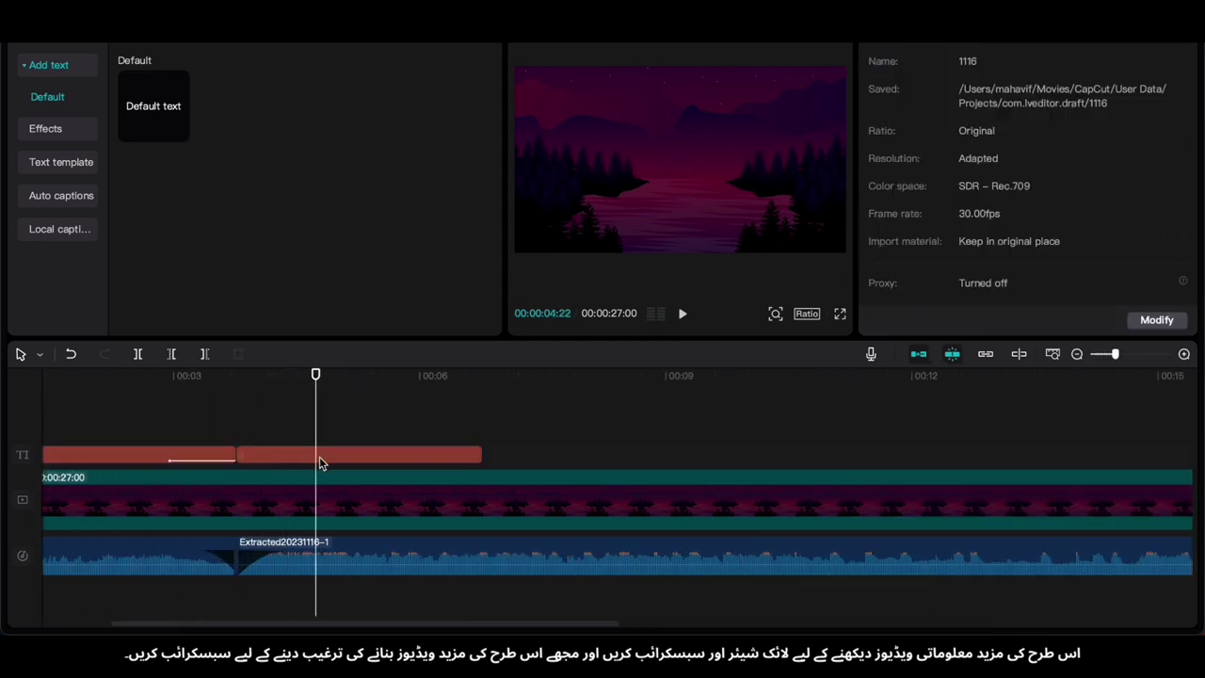
click(316, 456)
key(BackSpace)
Duplicate the Houdini title clip directly after itself and replace its text with the lyric lines "In shadows and whispers, I materialize, Tell me your cravings, let them crystallize,"
click(212, 452)
key(ctrl+c)
key(ctrl+v)
drag(377, 457, 299, 462)
click(1010, 97)
key(ctrl+v)
Scale the two-line lyric text down and reposition it so it fits inside the frame
scroll(699, 136, down, 5)
drag(699, 152, 594, 157)
drag(826, 144, 684, 156)
drag(584, 166, 699, 167)
drag(797, 157, 720, 160)
scroll(722, 156, up, 5)
scroll(722, 157, down, 1)
Break the lyric into three lines: "In shadows and whispers,", "I materialize, Tell me your" and "cravings, let them crystallize,"
click(721, 157)
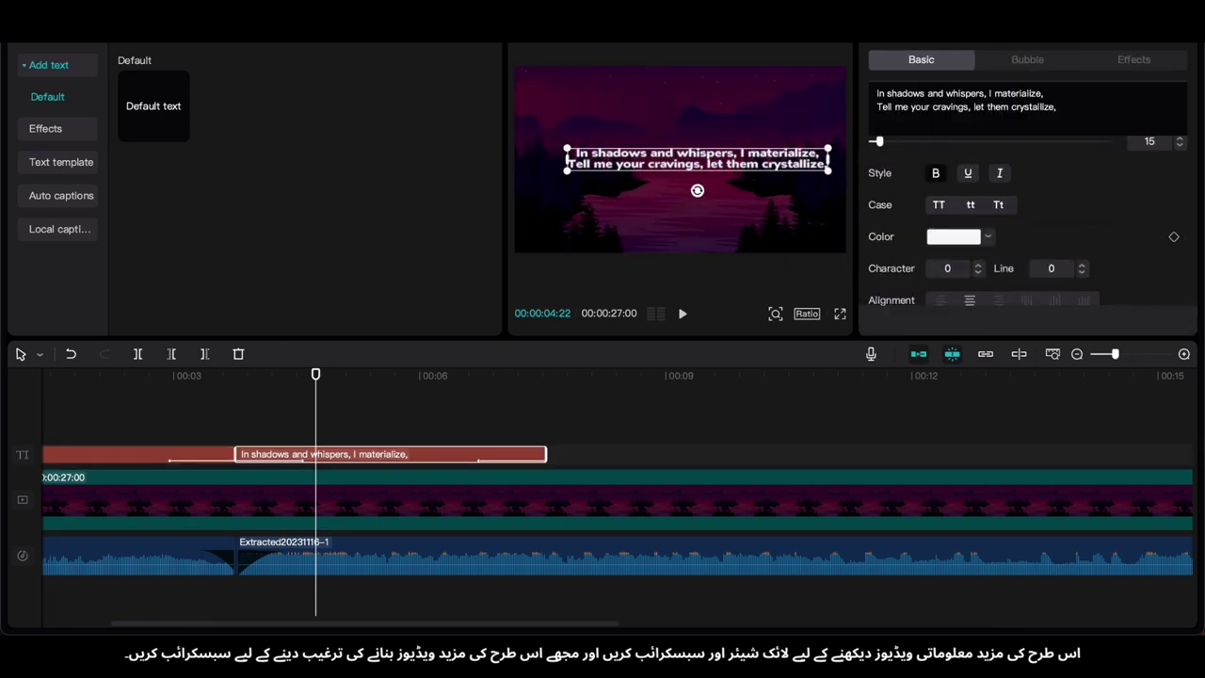
key(Return)
key(BackSpace)
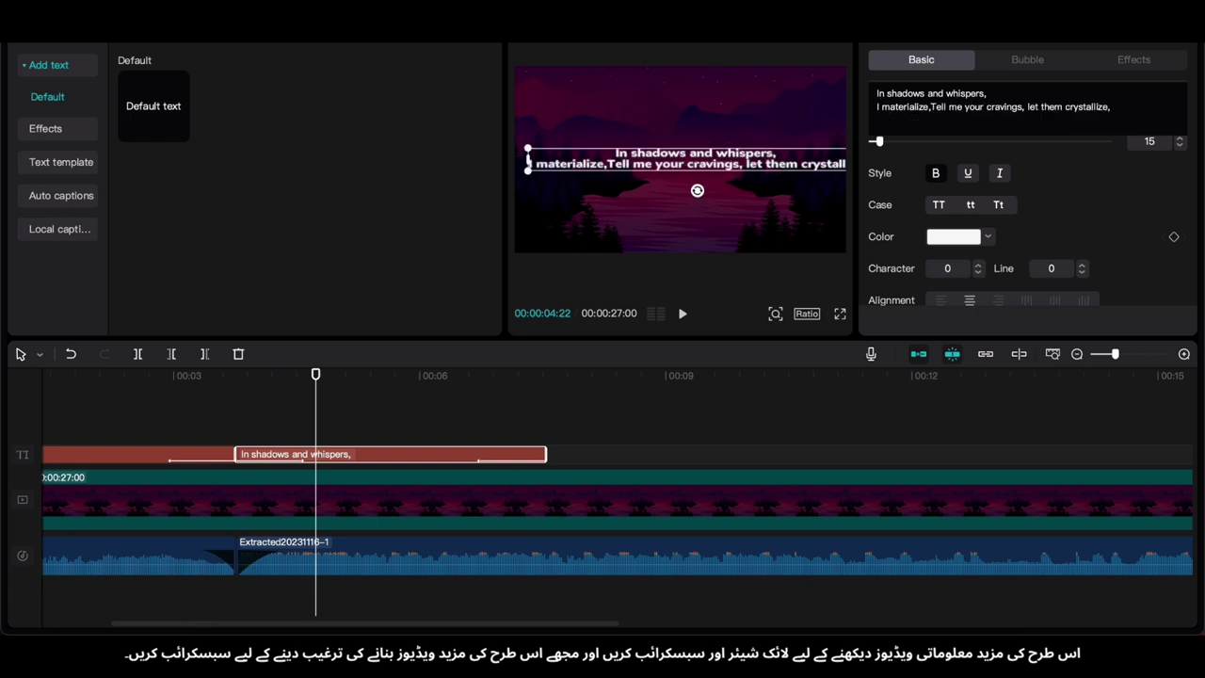
key(Return)
key(Delete)
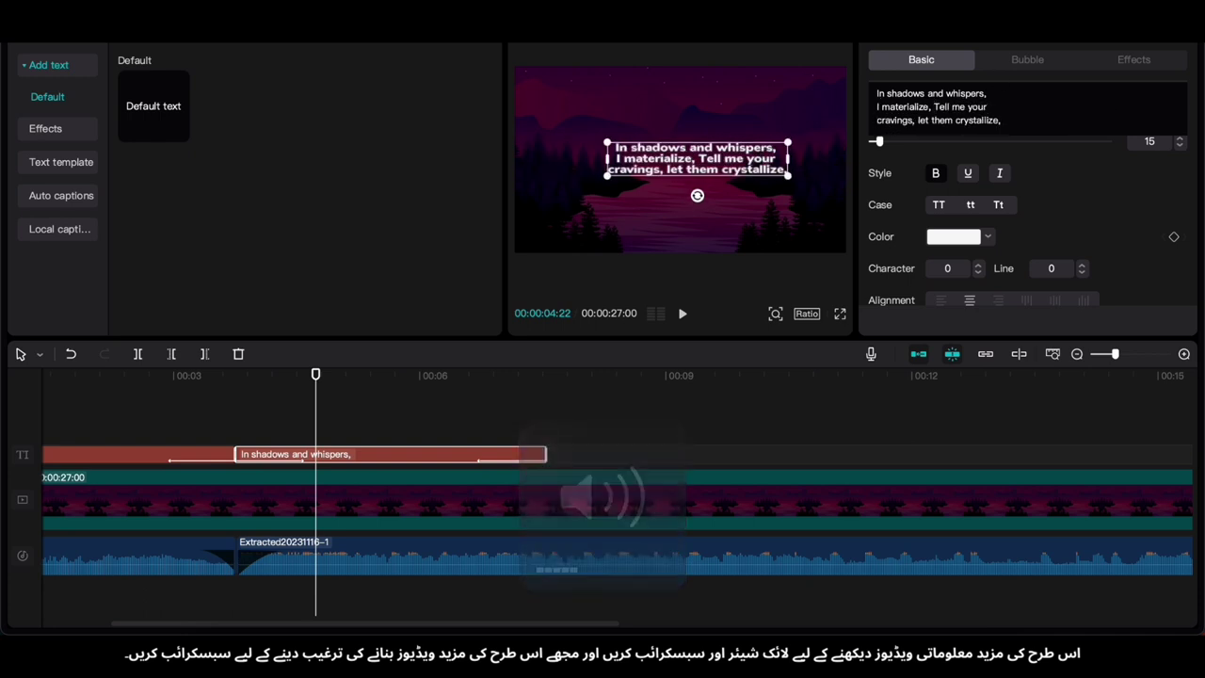
Enlarge the three-line lyric text and center it in the frame
drag(648, 163, 604, 119)
drag(743, 136, 816, 173)
drag(685, 136, 712, 178)
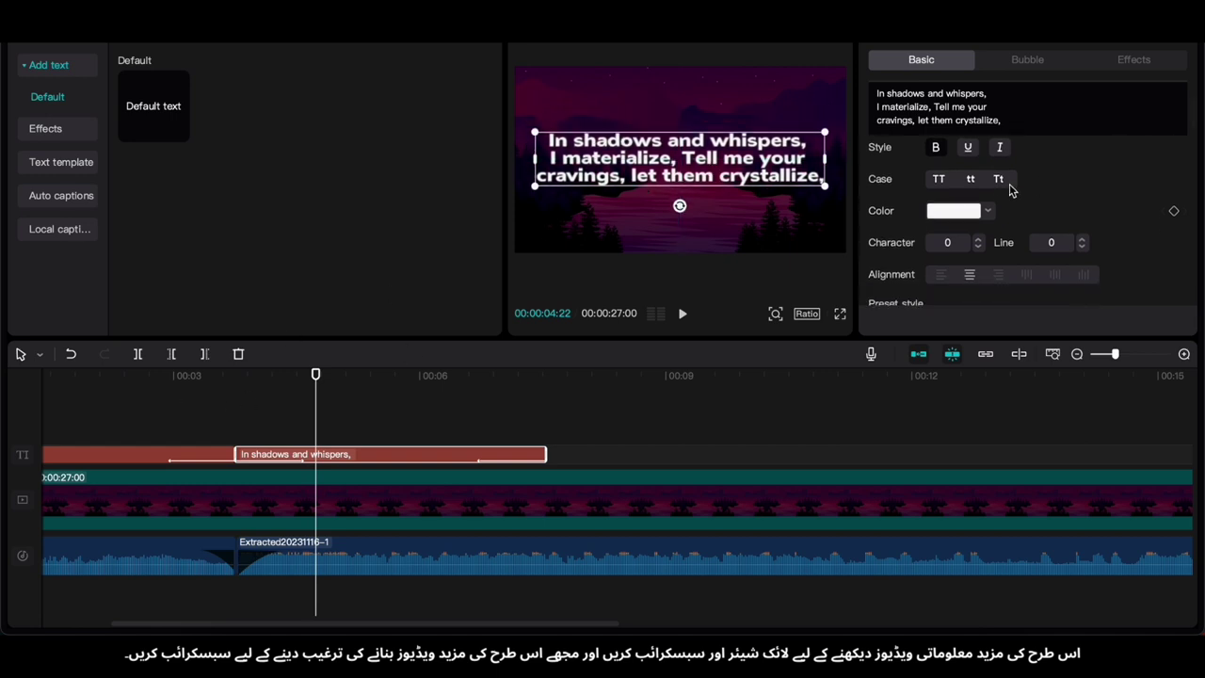
Try tighter and wider character spacing on the lyric text
scroll(980, 226, down, 2)
click(978, 214)
click(979, 214)
click(978, 214)
click(981, 214)
click(979, 206)
click(979, 207)
click(980, 207)
click(979, 207)
click(979, 206)
Set the lyric text's line spacing to 8 and its character spacing to 0
click(1082, 205)
click(1082, 205)
click(1081, 206)
click(1082, 205)
click(1082, 205)
click(1082, 206)
click(1082, 205)
click(1082, 205)
click(979, 215)
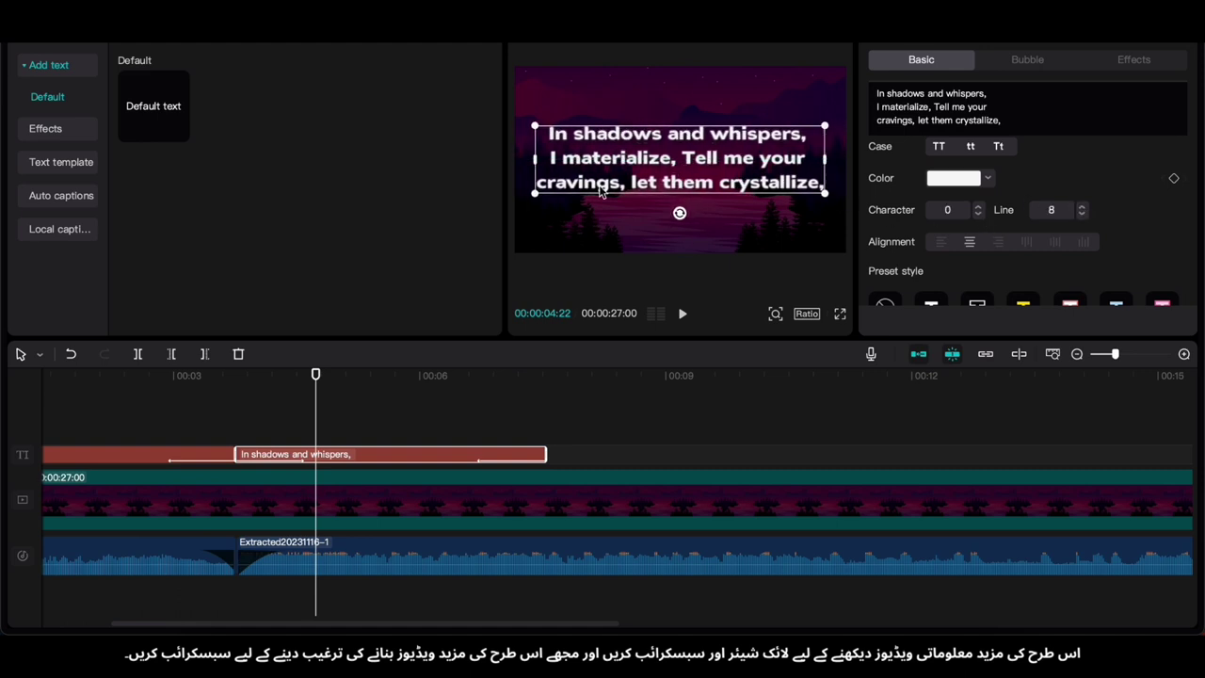
Extend the first lyric clip to 00:00:18:08 in time with the song and paste a copy directly after it
click(525, 441)
key(space)
click(499, 454)
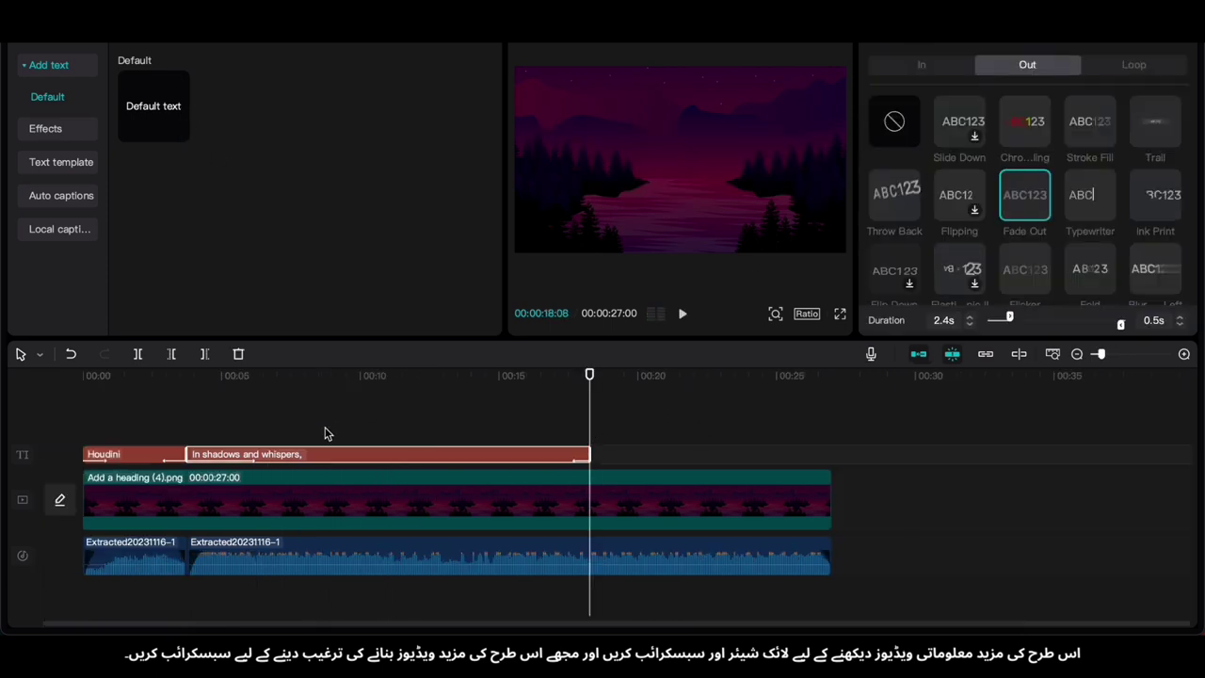
key(super+v)
key(space)
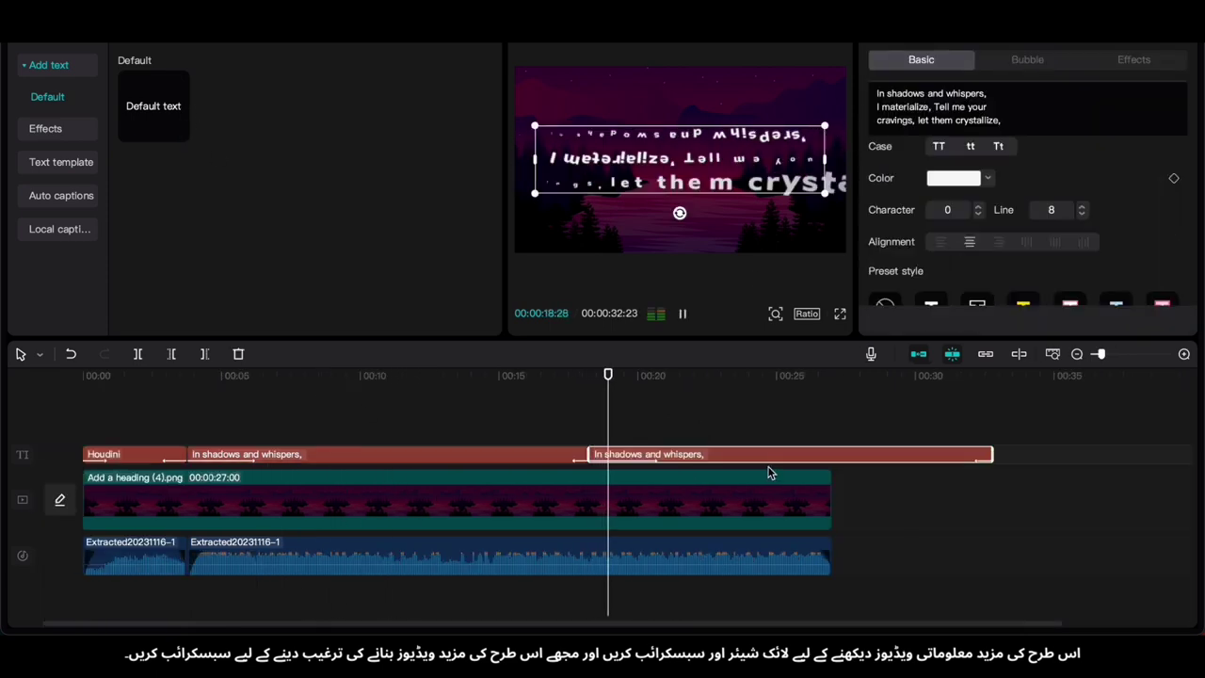
Switch to the Houdini lyrics note, copy the "A fleeting enigma" couplet and paste it over the second lyric clip's text
key(super+Tab)
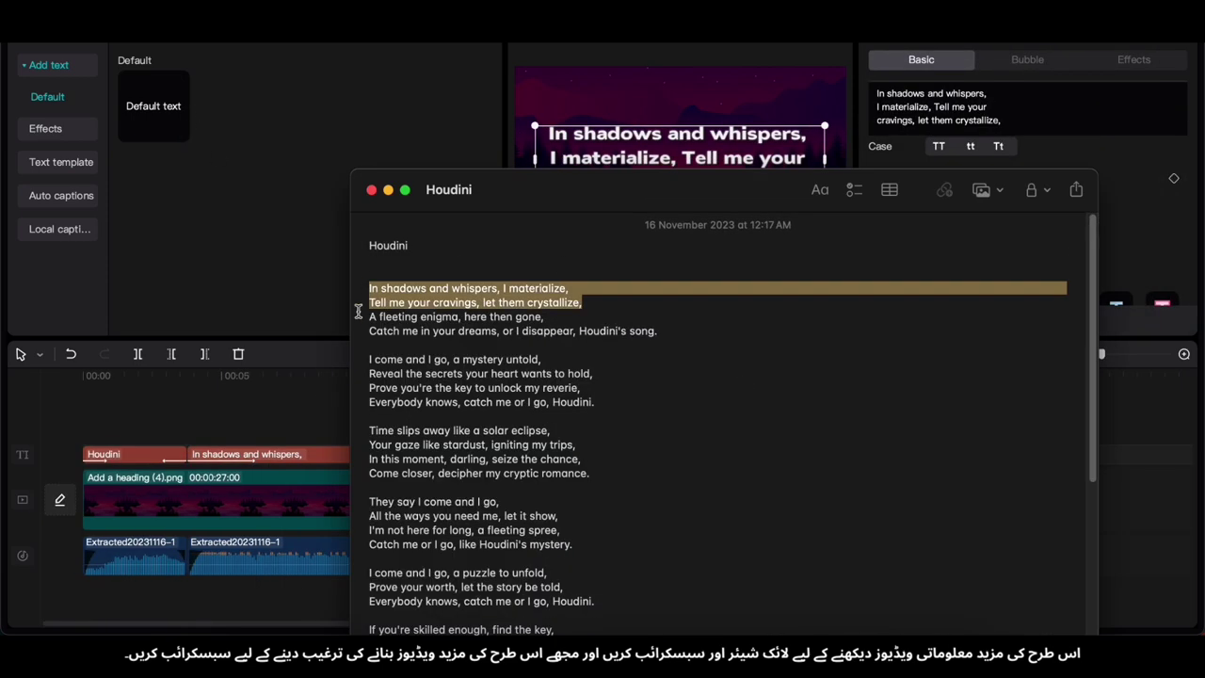
drag(362, 316, 623, 328)
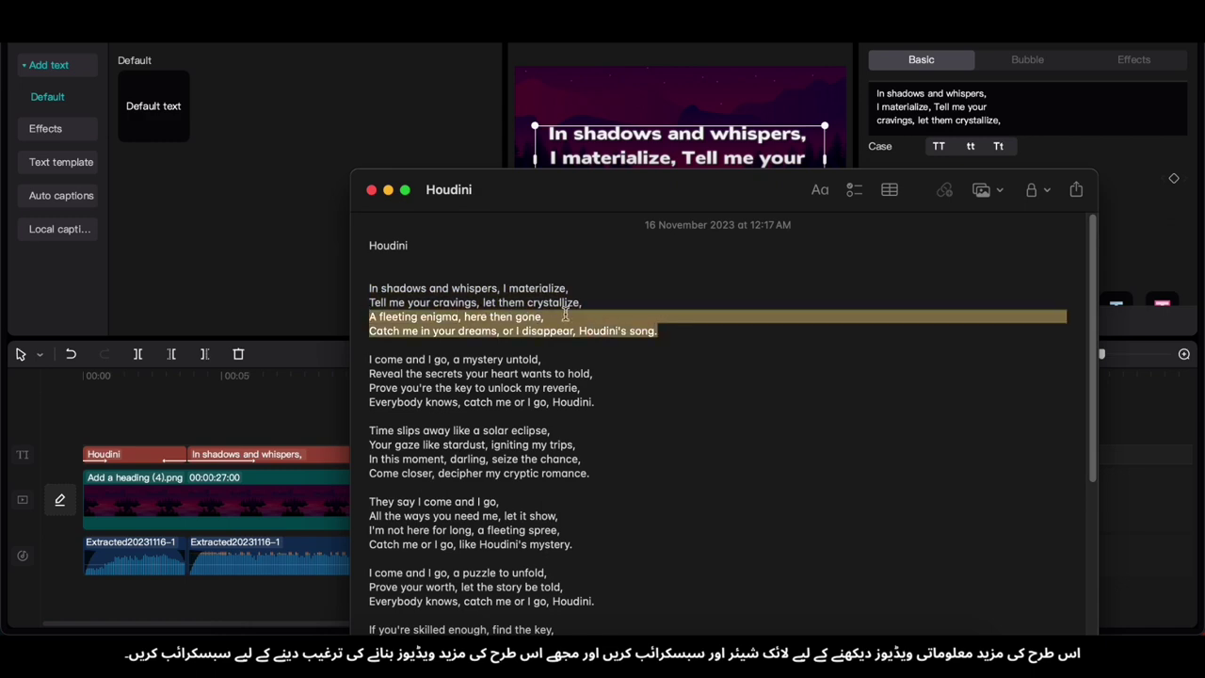
click(388, 189)
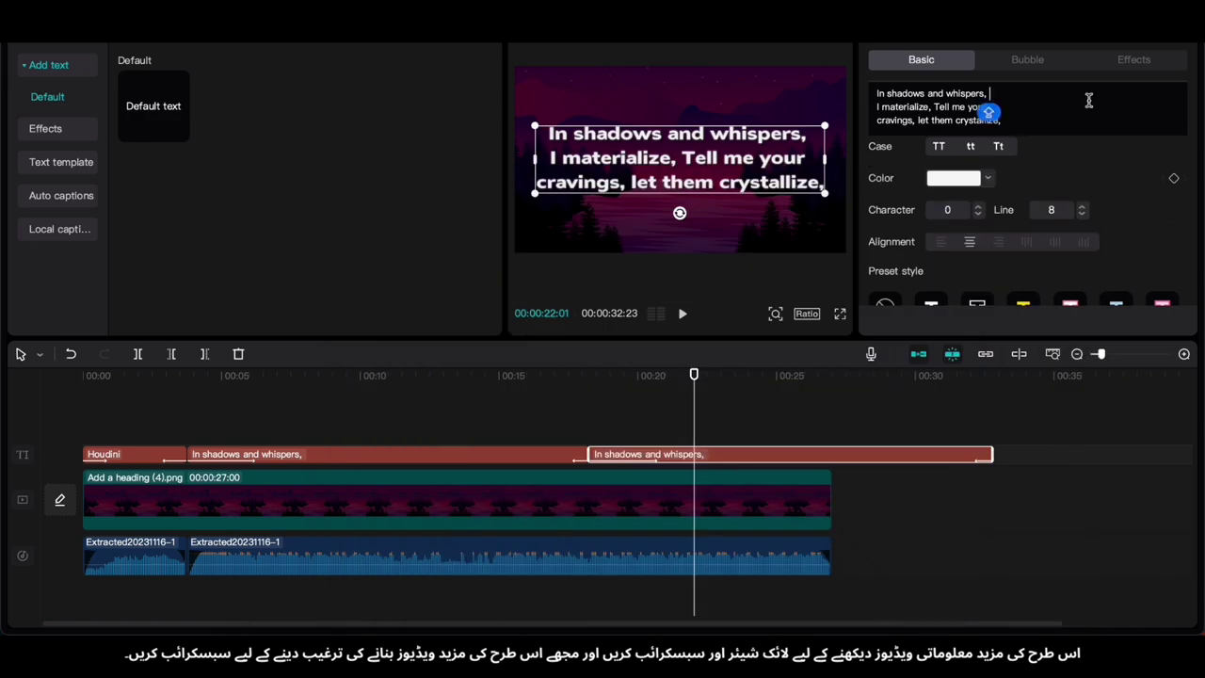
key(ctrl+a)
key(ctrl+v)
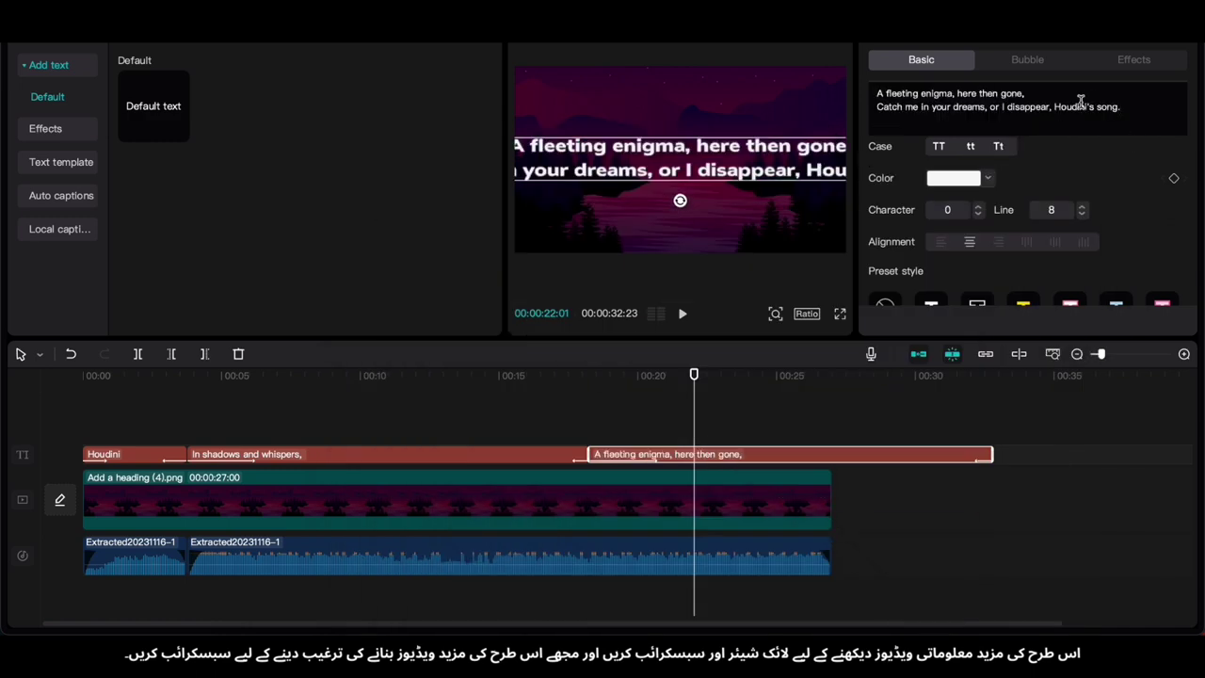
Break the second lyric into four lines: "A fleeting enigma,", "here then gone, Catch", "me in your dreams, or" and "I disappear, Houdini's song."
click(957, 95)
key(Return)
key(XF86AudioMute)
key(Down)
key(BackSpace)
key(Right)
key(Right)
key(Left)
key(Return)
key(XF86AudioMute)
key(Down)
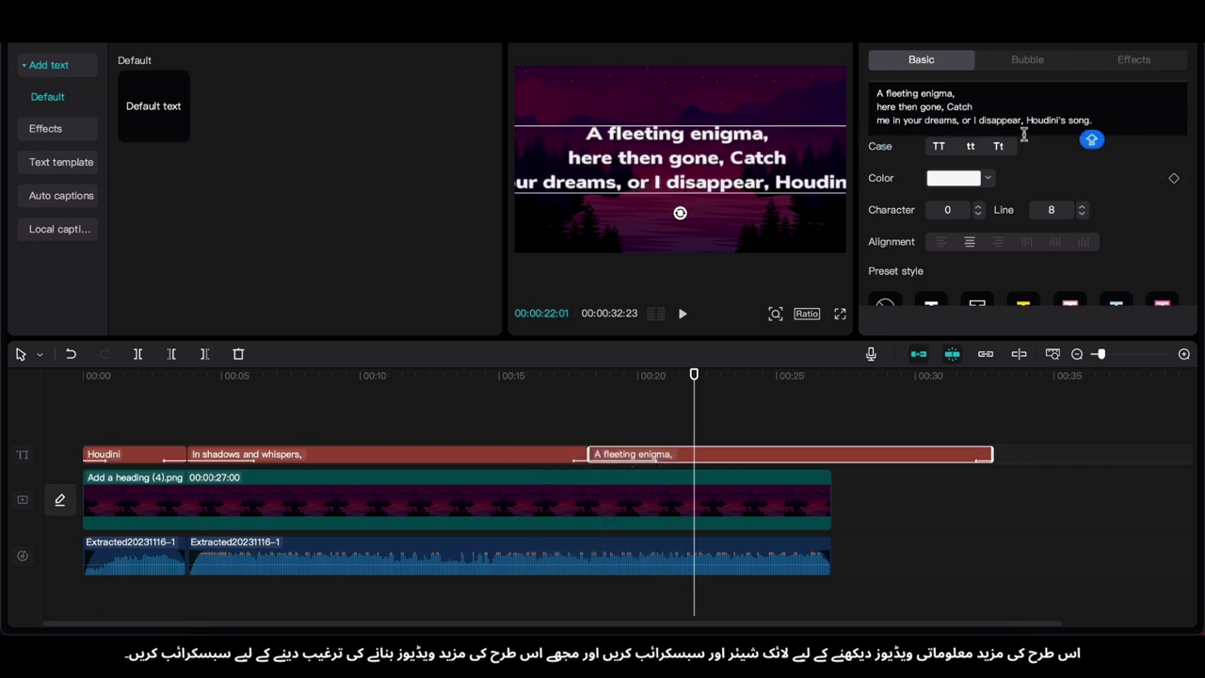
click(974, 119)
key(Return)
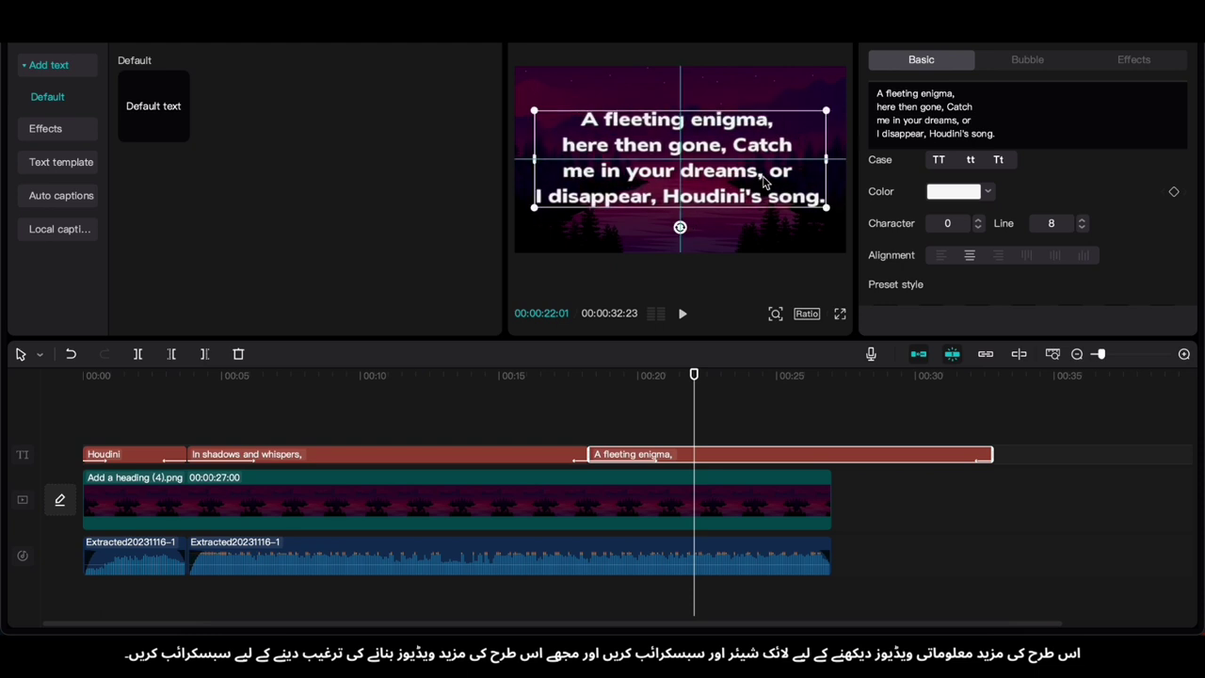
Play back the lyric clips to check the second lyric against the end of the song
click(588, 421)
key(space)
click(563, 428)
key(XF86AudioMute)
click(506, 421)
key(space)
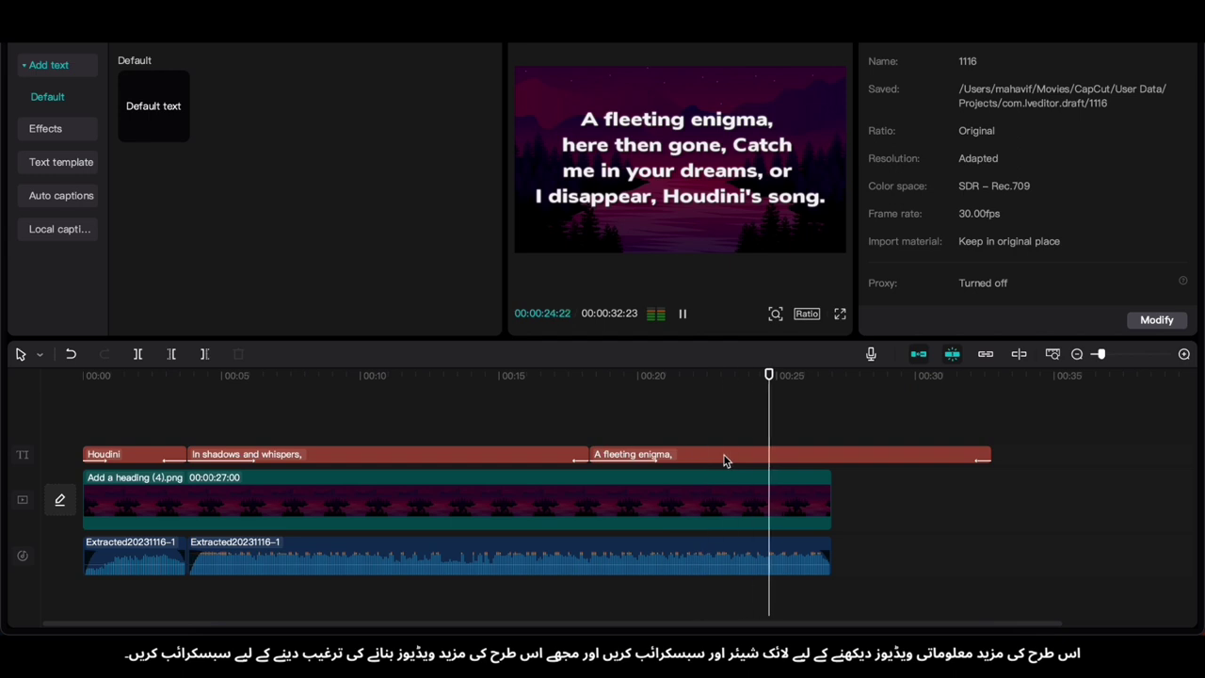
click(487, 410)
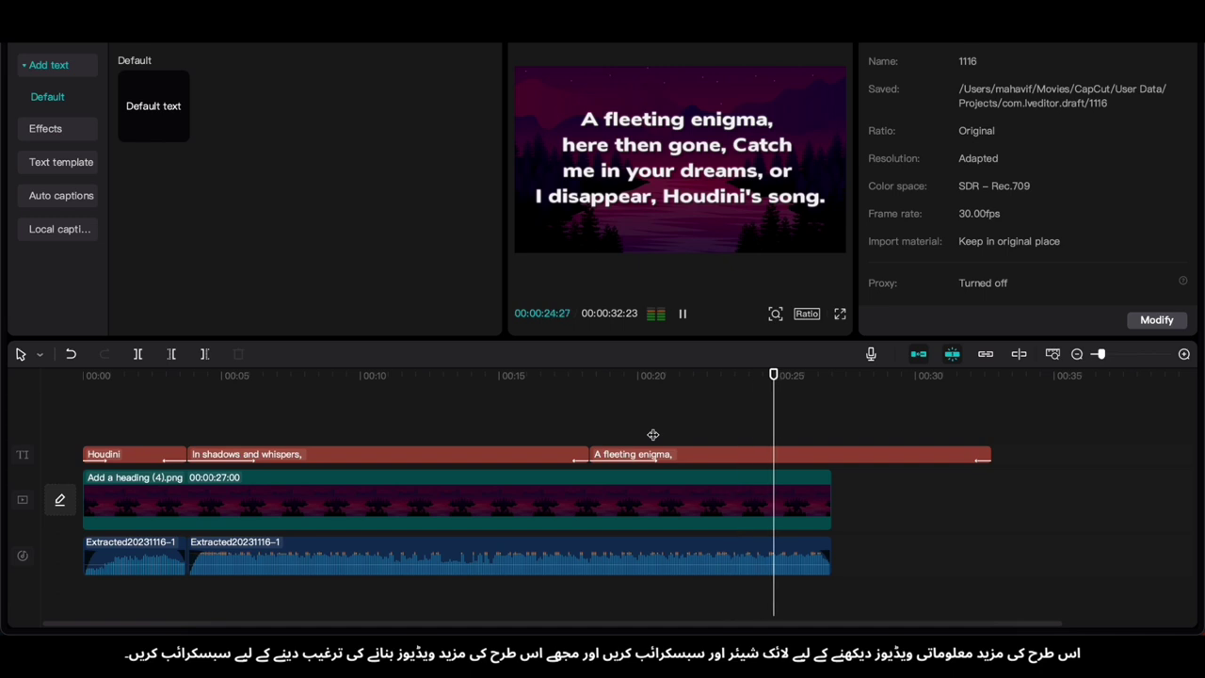
key(space)
Remove the word "song" from the last line of the second lyric
click(768, 453)
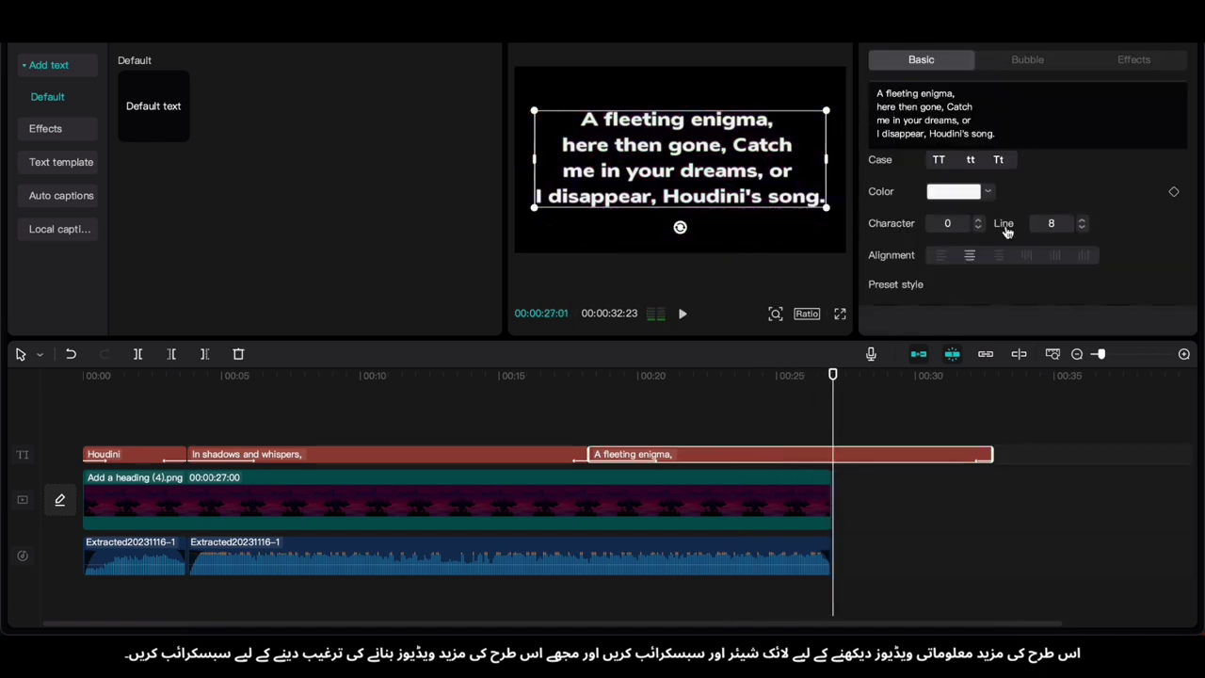
key(BackSpace)
key(BackSpace)
Split the second lyric clip where the background image ends and delete the excess part
click(553, 413)
key(space)
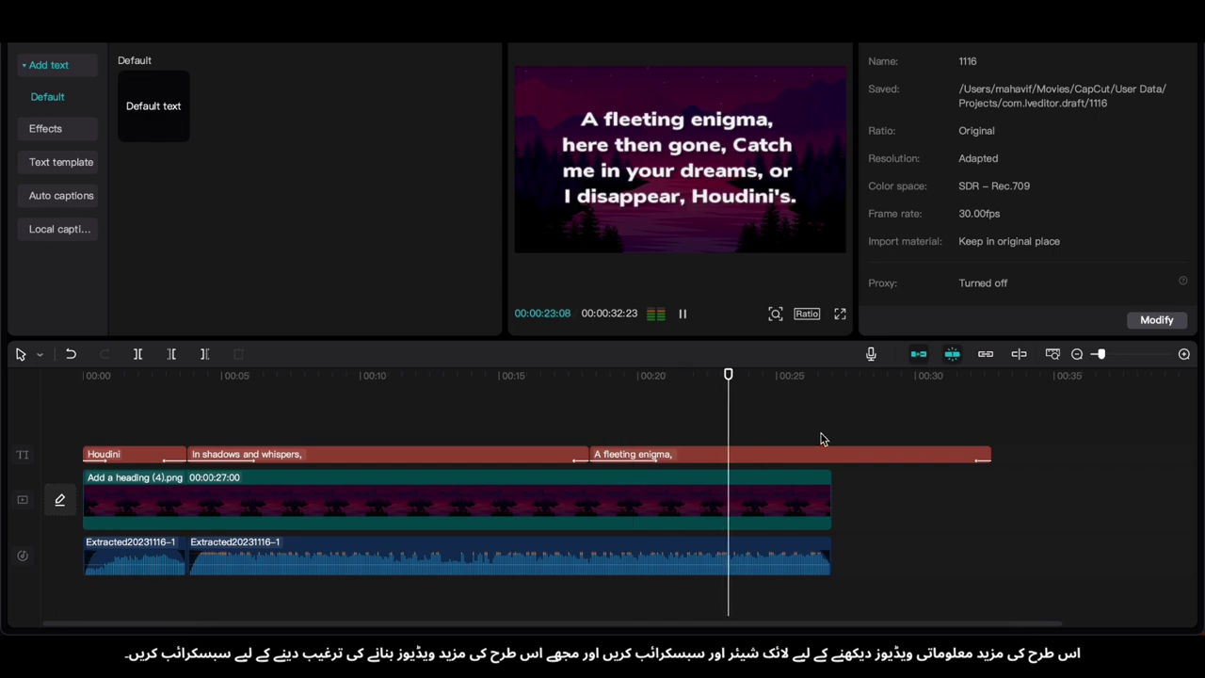
click(849, 457)
key(super+b)
key(BackSpace)
Play the second lyric section and compare it with the lyrics in the Houdini note
click(562, 415)
key(space)
key(super+Tab)
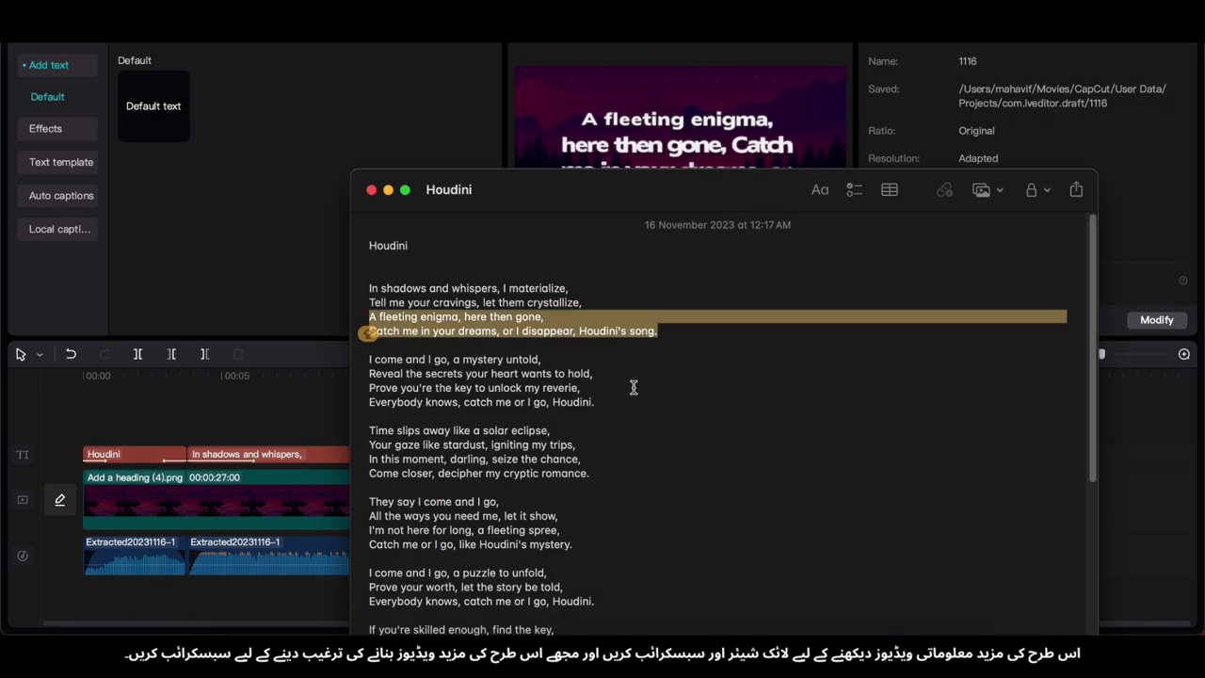
scroll(376, 335, down, 3)
click(405, 288)
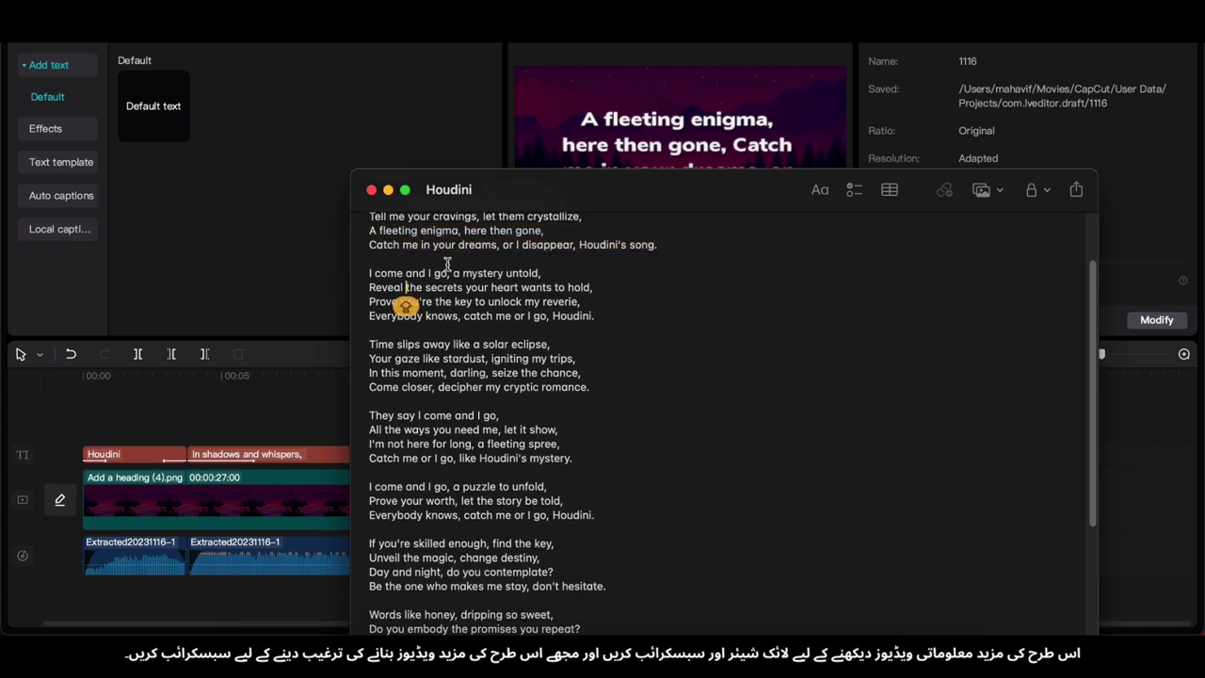
click(387, 191)
Apply the Flicker exit animation to the second lyric clip after trying Stroke Fill and Trail
click(770, 461)
click(1004, 47)
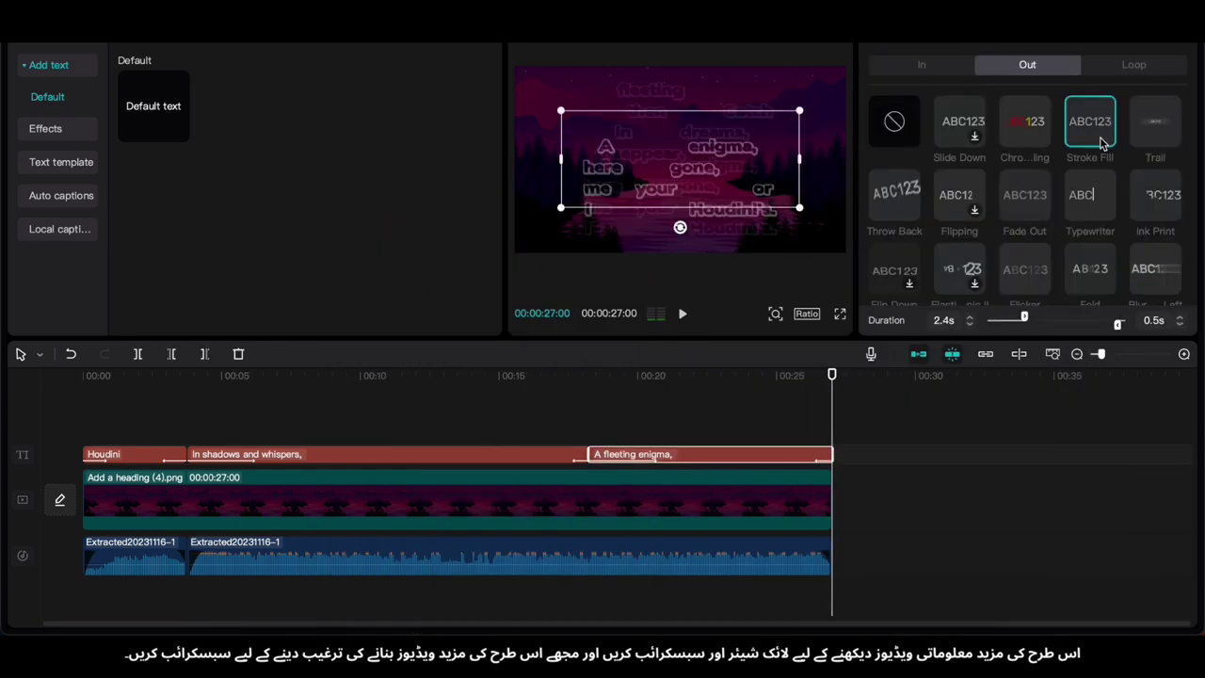
click(1155, 127)
click(1014, 282)
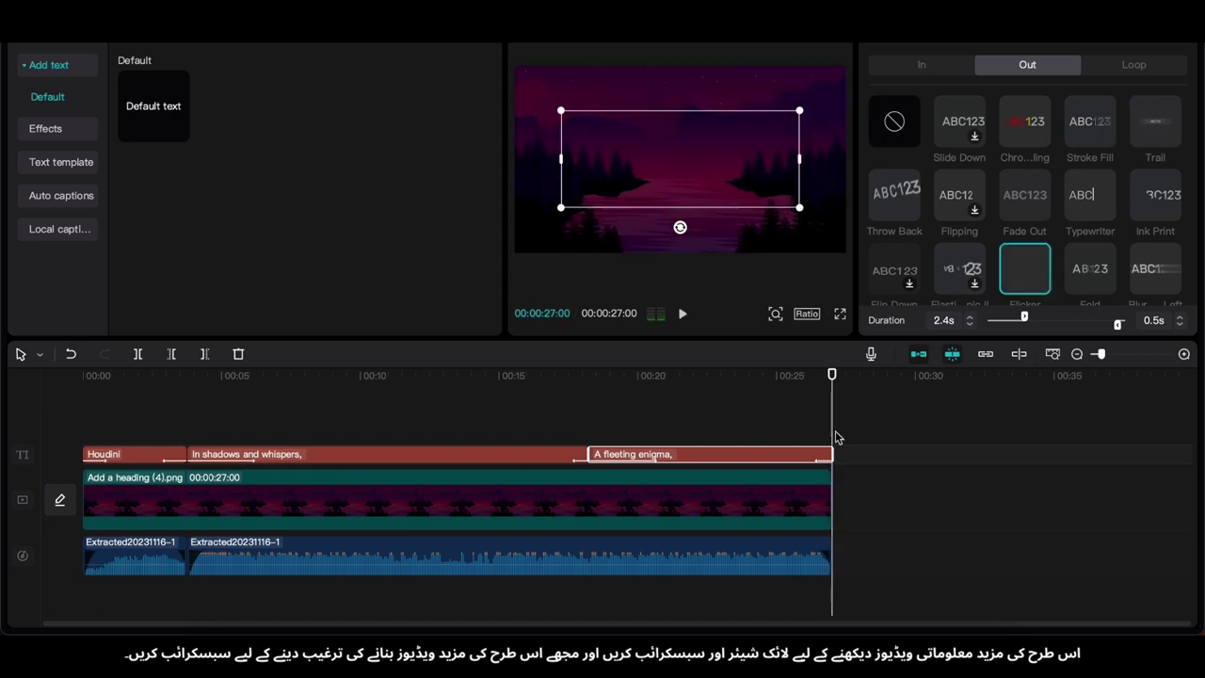
Add a 0.5 s entrance animation and an exit animation to the background image clip
click(791, 499)
click(1026, 45)
scroll(1054, 207, down, 3)
click(1155, 281)
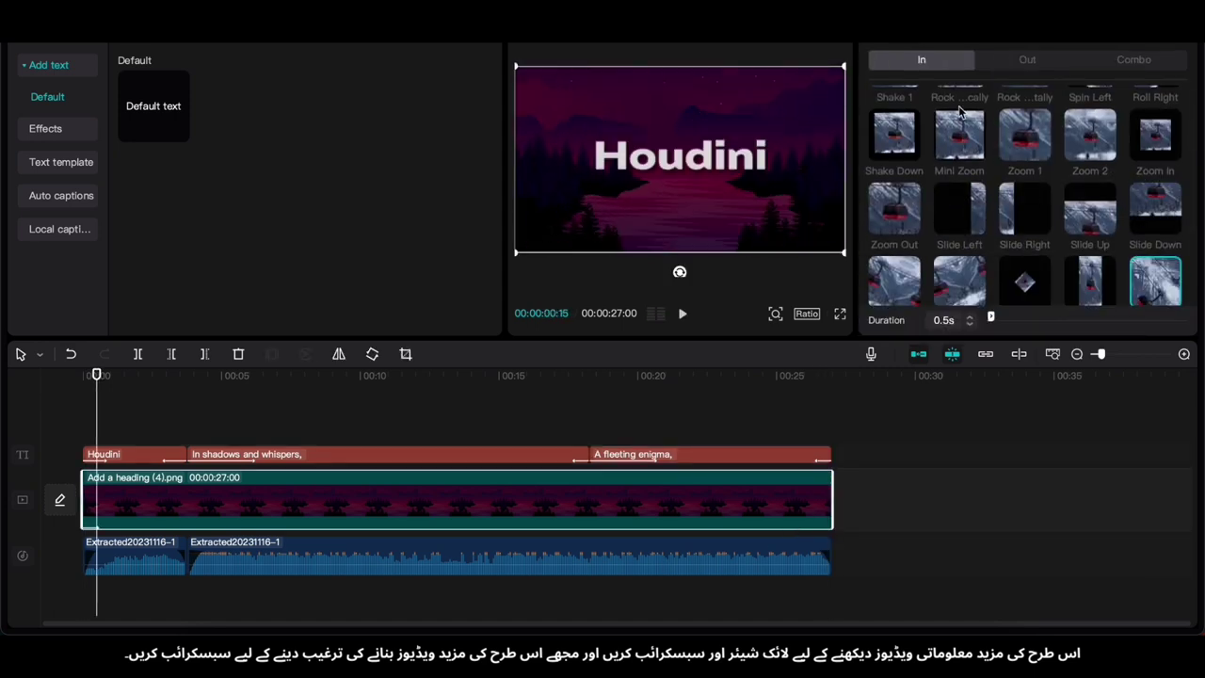
click(1028, 59)
Play the whole lyric video from the start to review it
click(25, 412)
key(space)
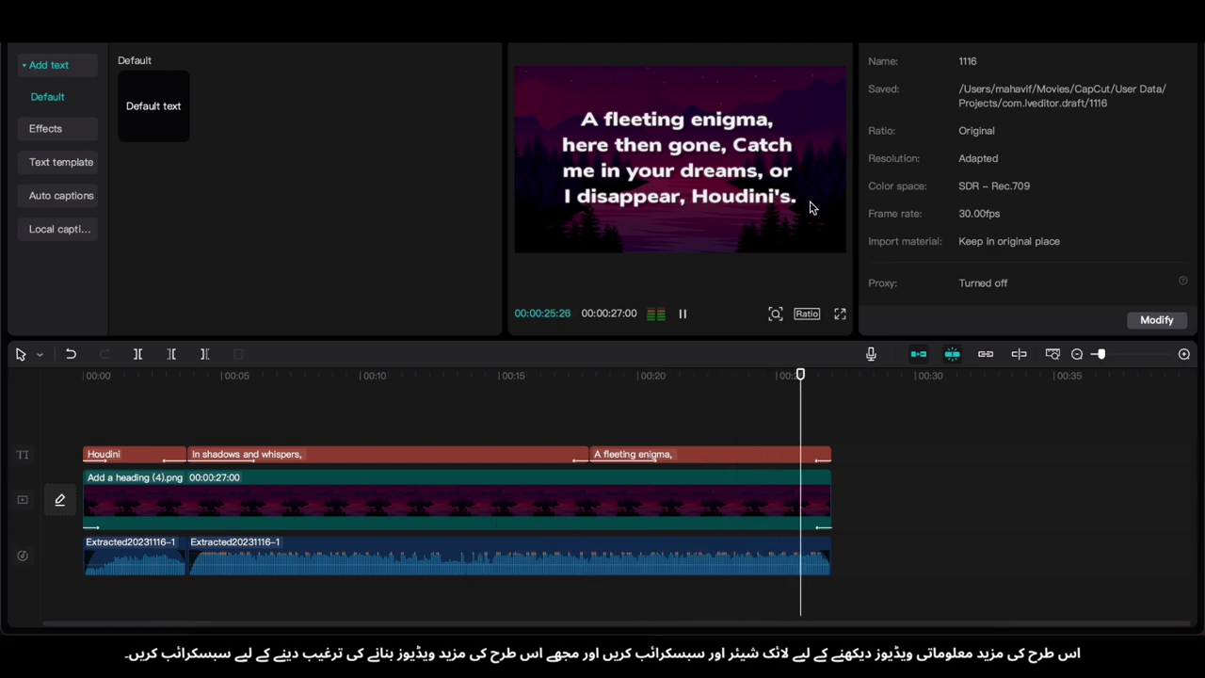
Open the export settings and title the exported video 1VIDEO
click(751, 102)
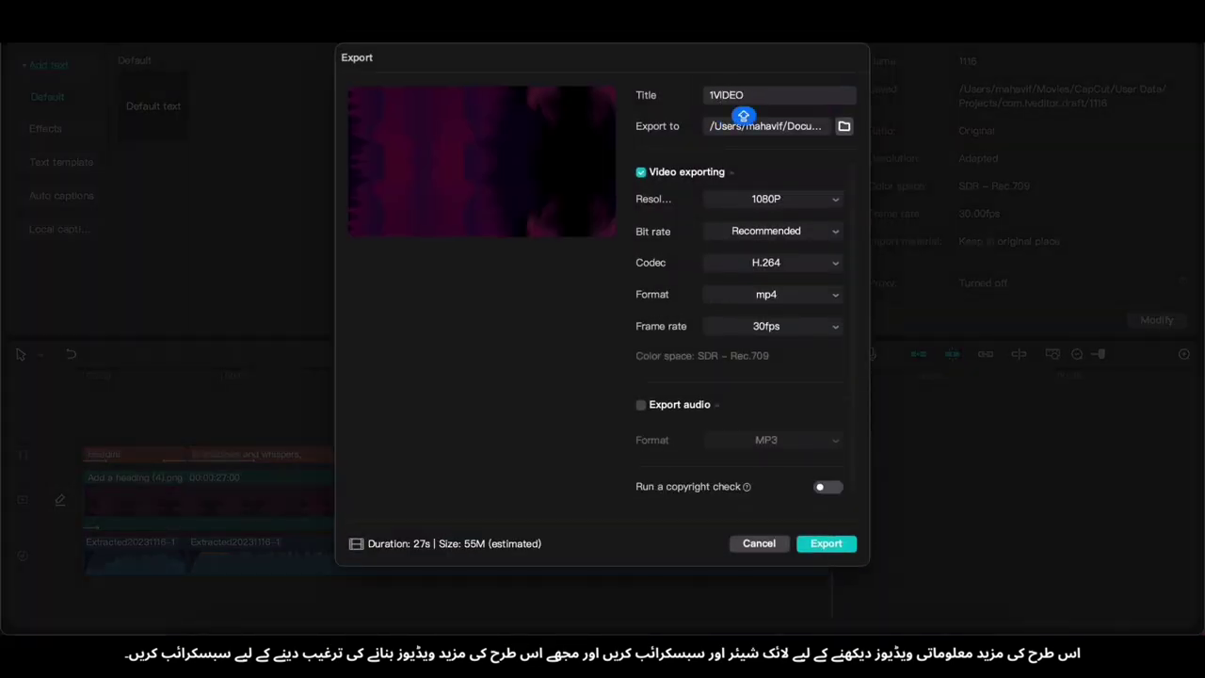